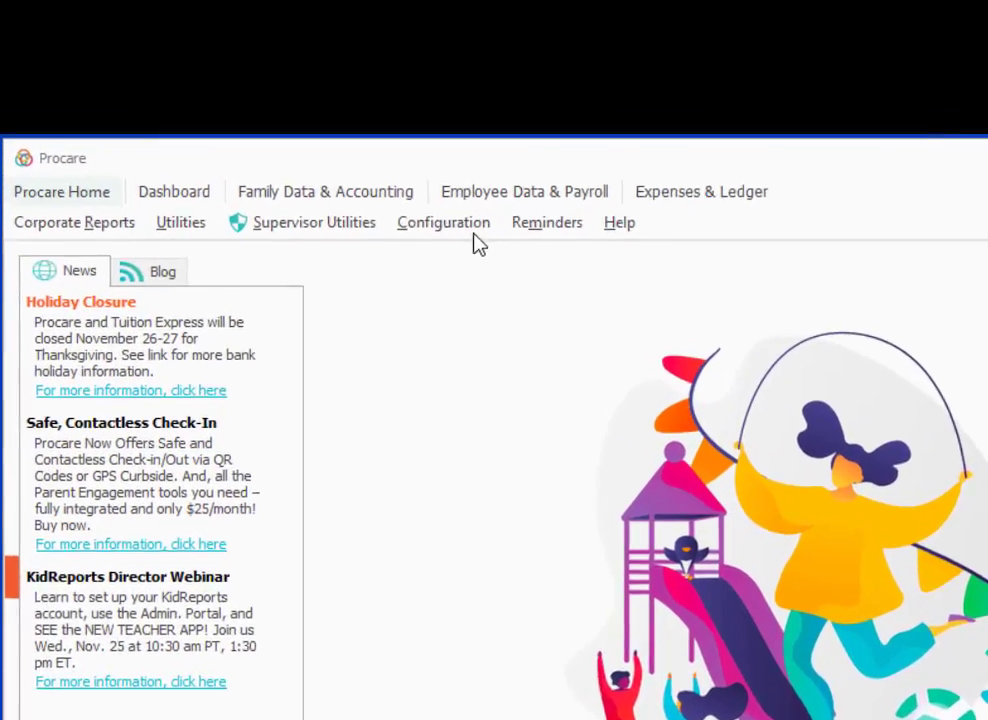
Open System Configuration and select Charge / Credit Descriptions under Accounting Management > Family Accounting
left_click(289, 140)
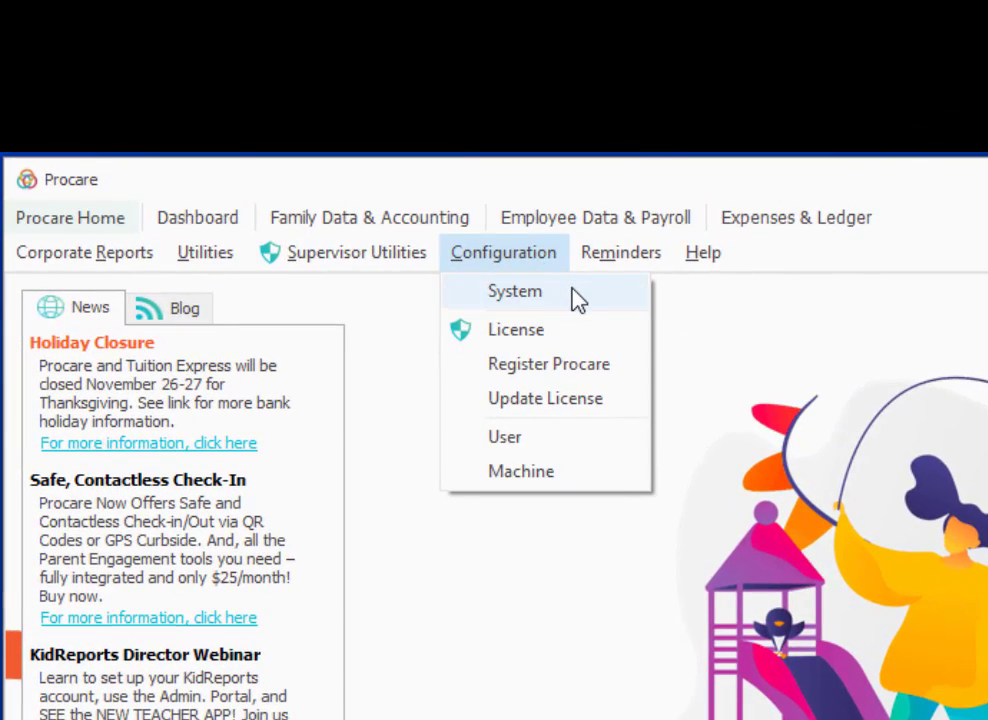
left_click(578, 302)
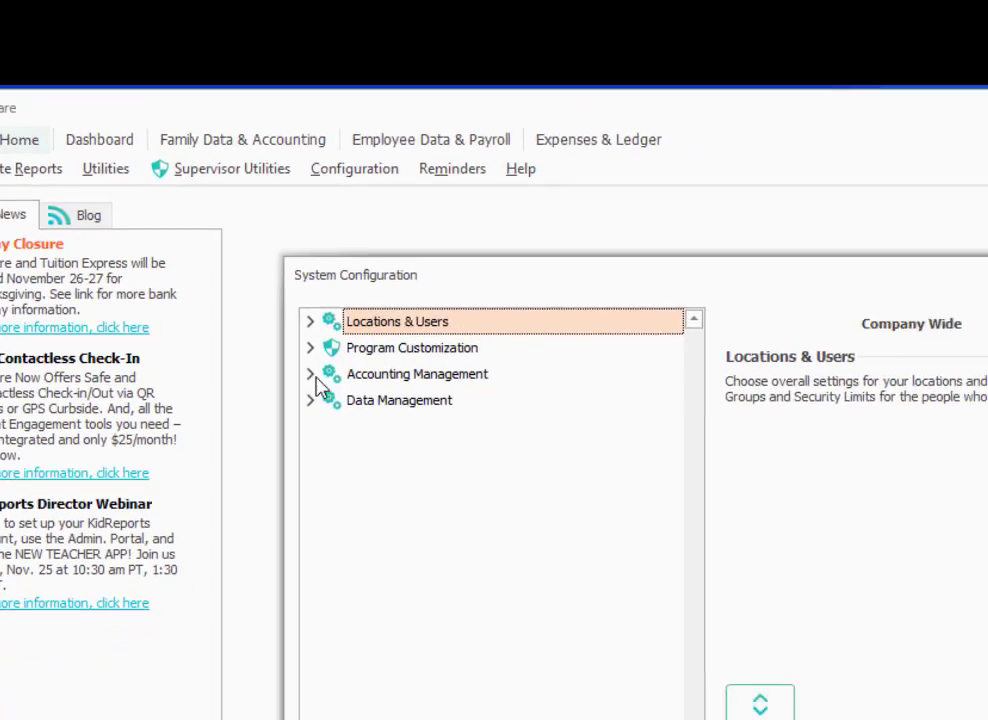
left_click(310, 374)
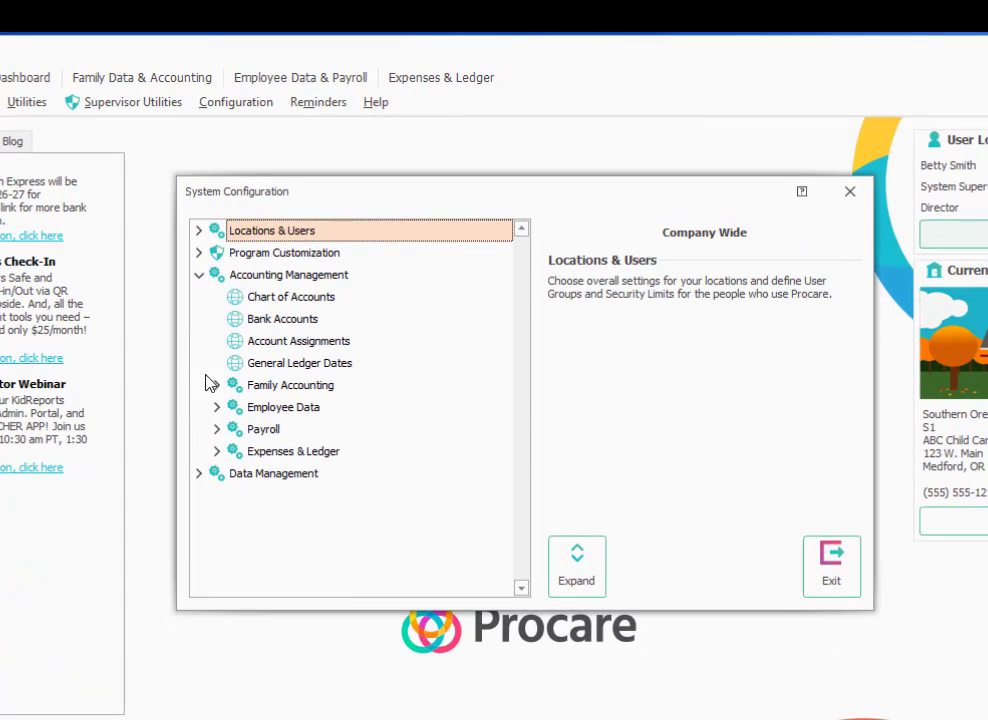
left_click(216, 385)
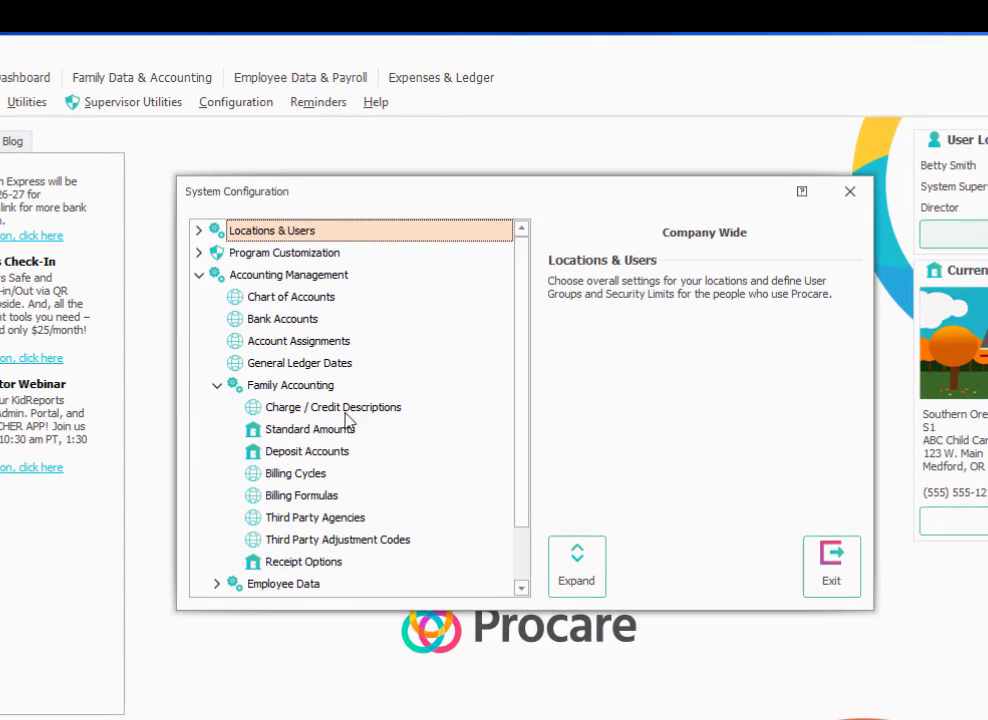
left_click(397, 414)
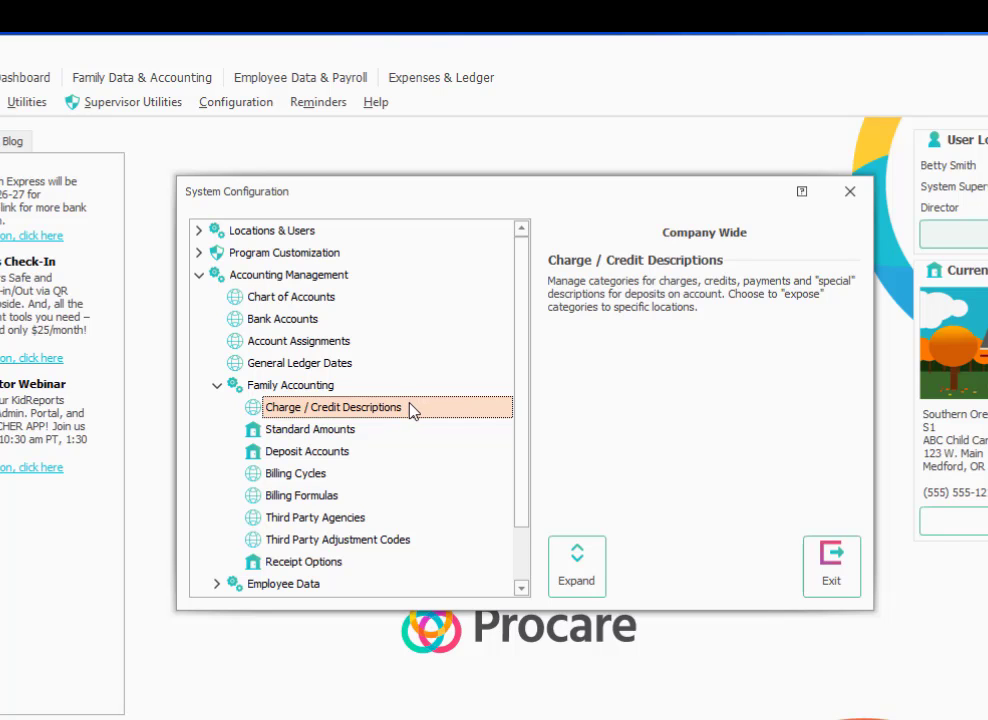
Open the Charge / Credit Descriptions list and rename Tuition Infant to 'Tuition Infants 0-6 mos.'
double_click(413, 411)
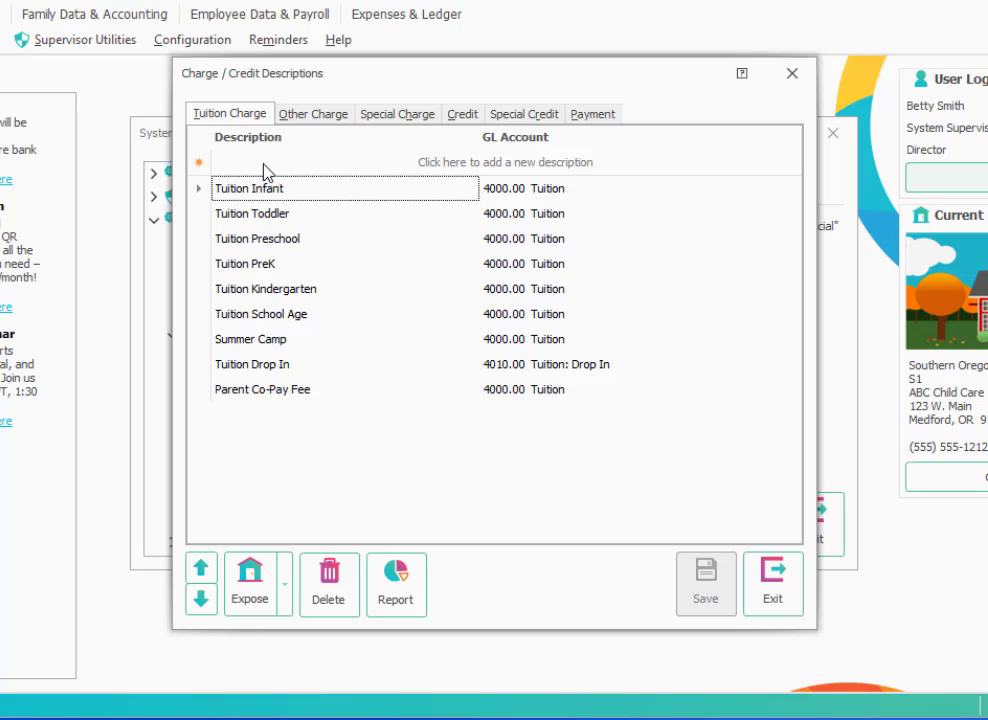
left_click(331, 212)
left_click(311, 237)
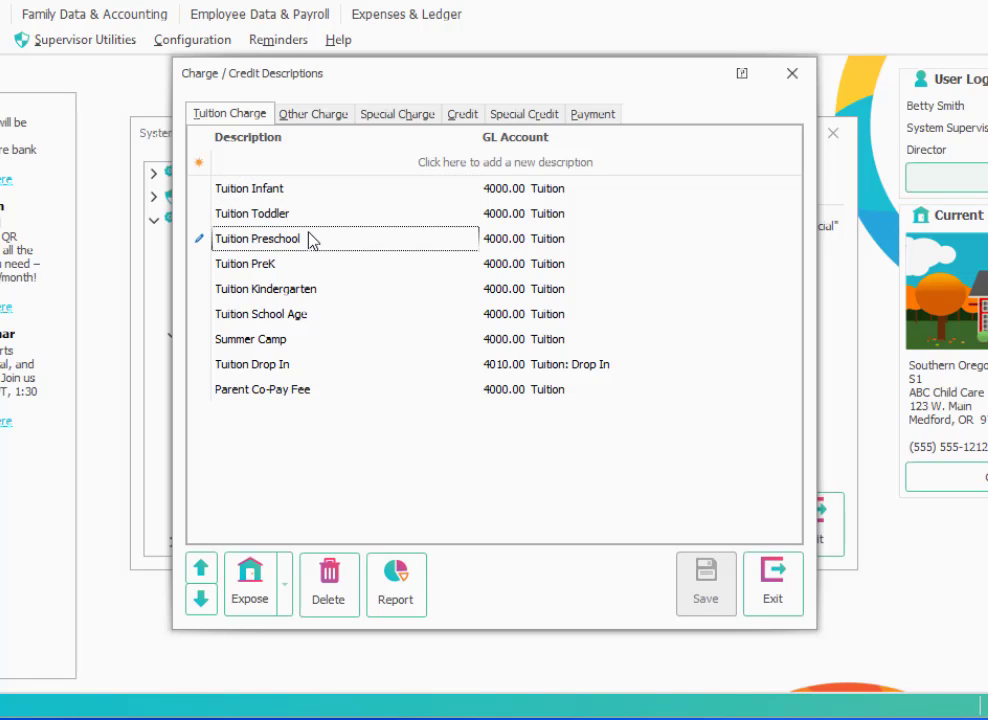
left_click(321, 190)
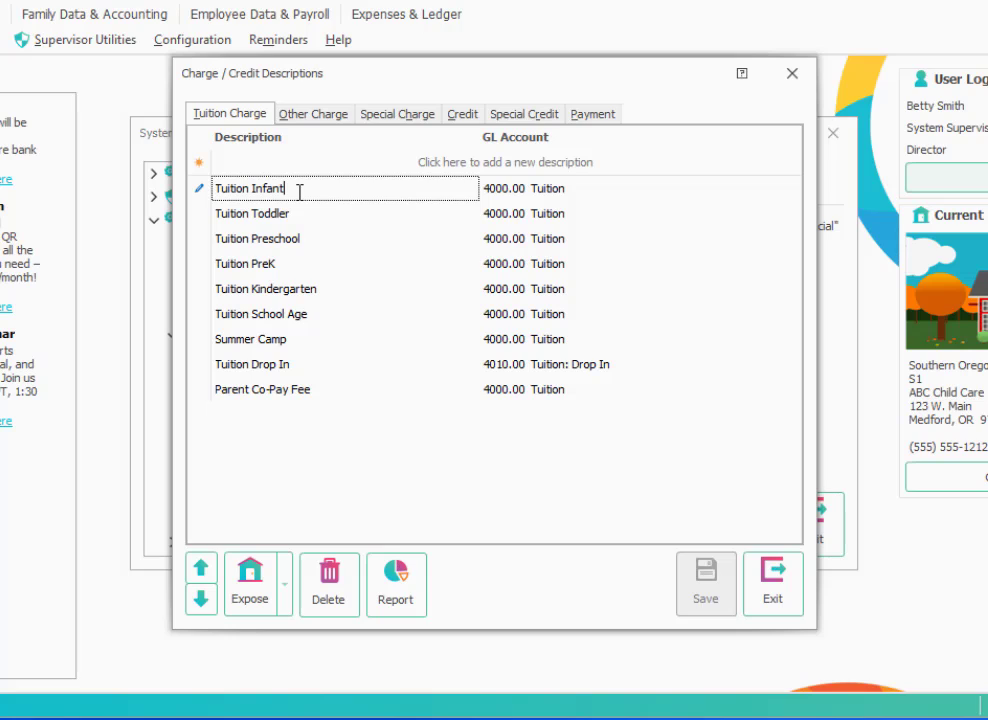
type("s 0-6")
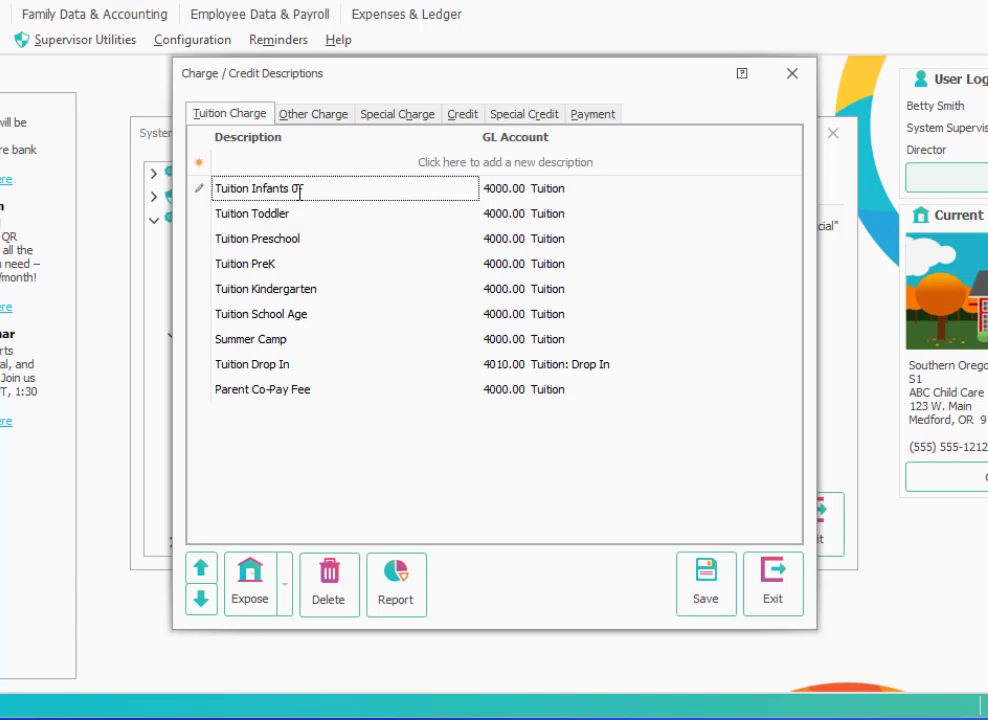
type(" mos.")
Add the tuition charge 'Tuition Infants > 6 mos.' with GL account 4000.00 Tuition
left_click(311, 161)
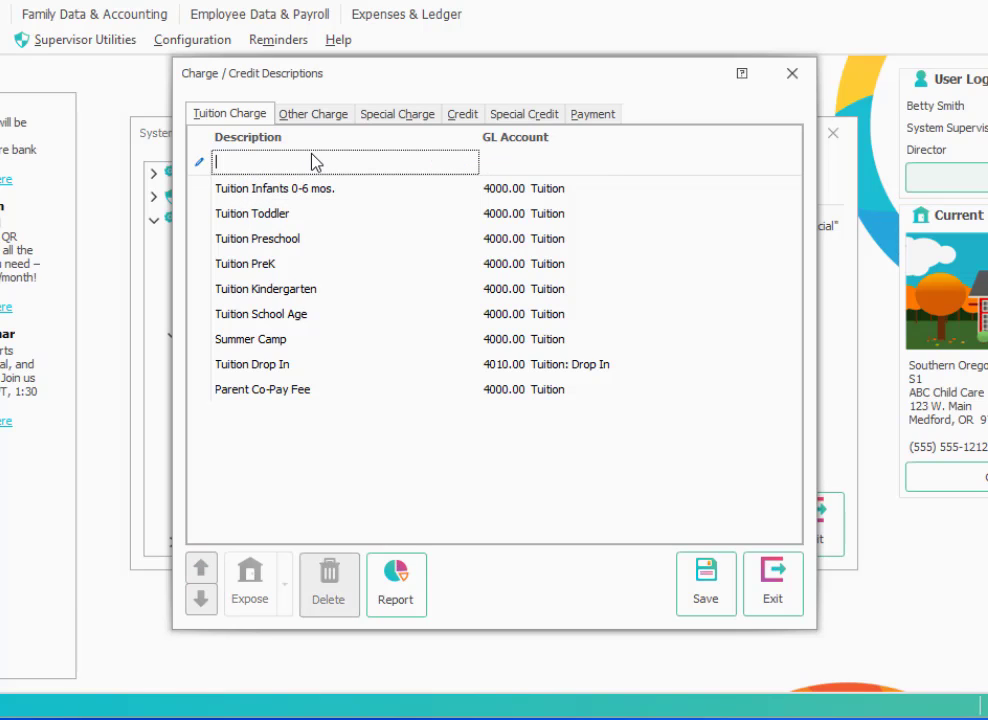
type("Tuition Infants")
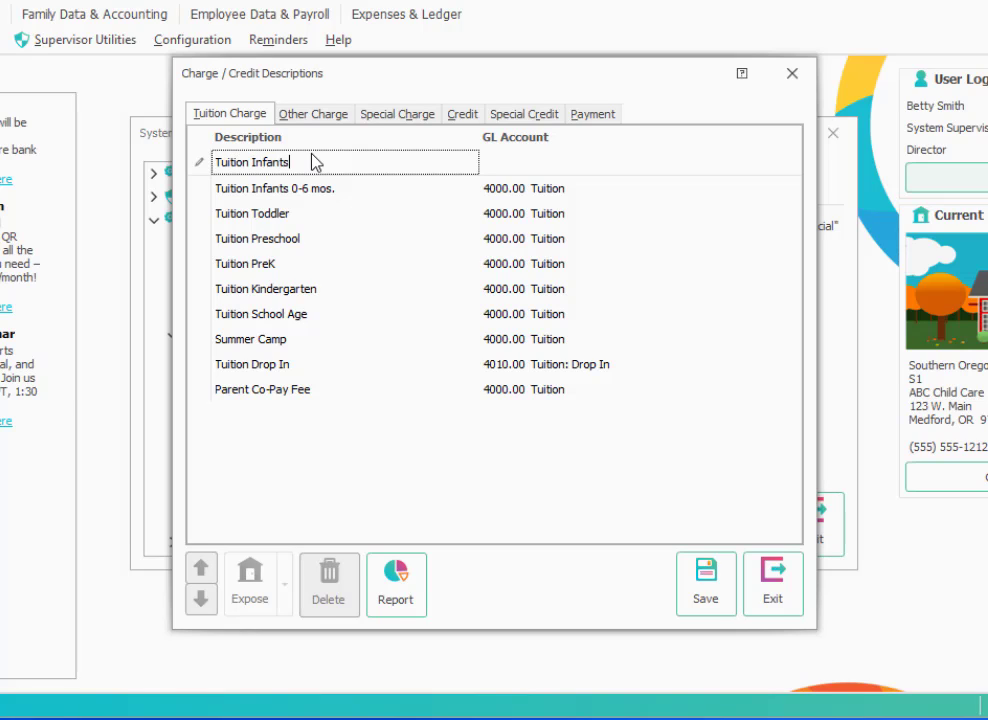
type(" > 6 mos.")
left_click(726, 162)
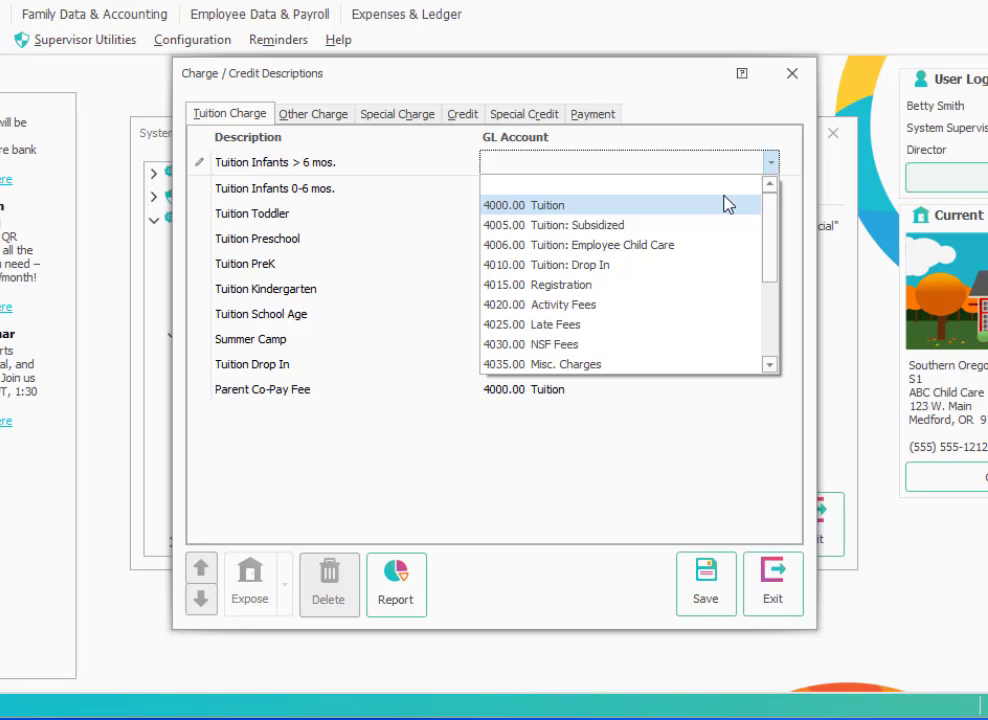
left_click(726, 204)
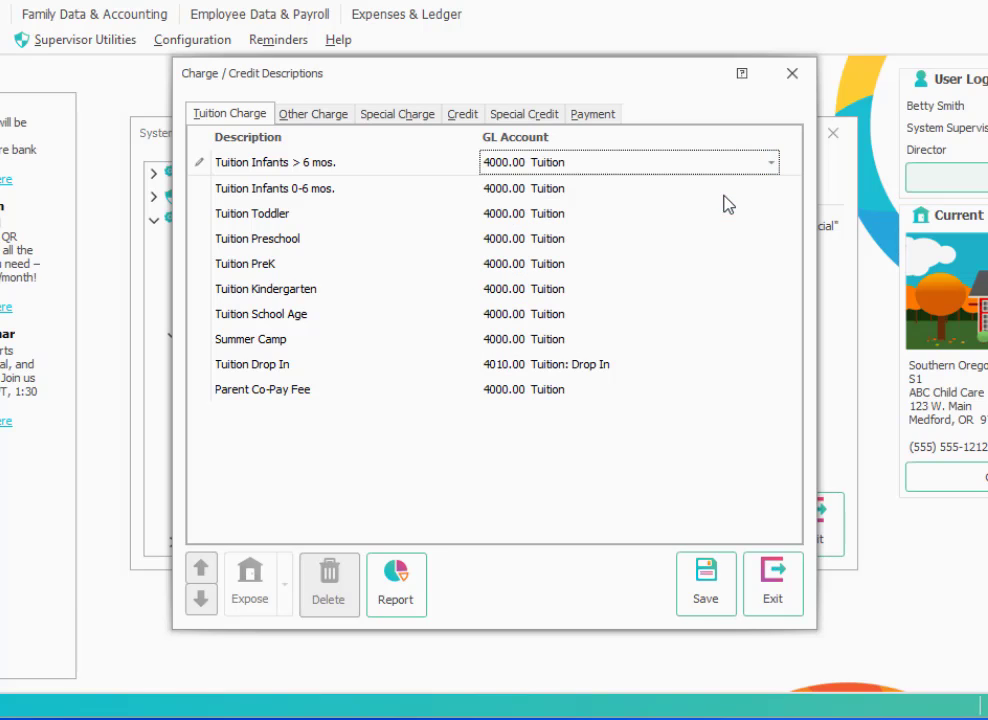
Save the Tuition Infants > 6 mos. charge and expose it to all regions and schools
left_click(710, 594)
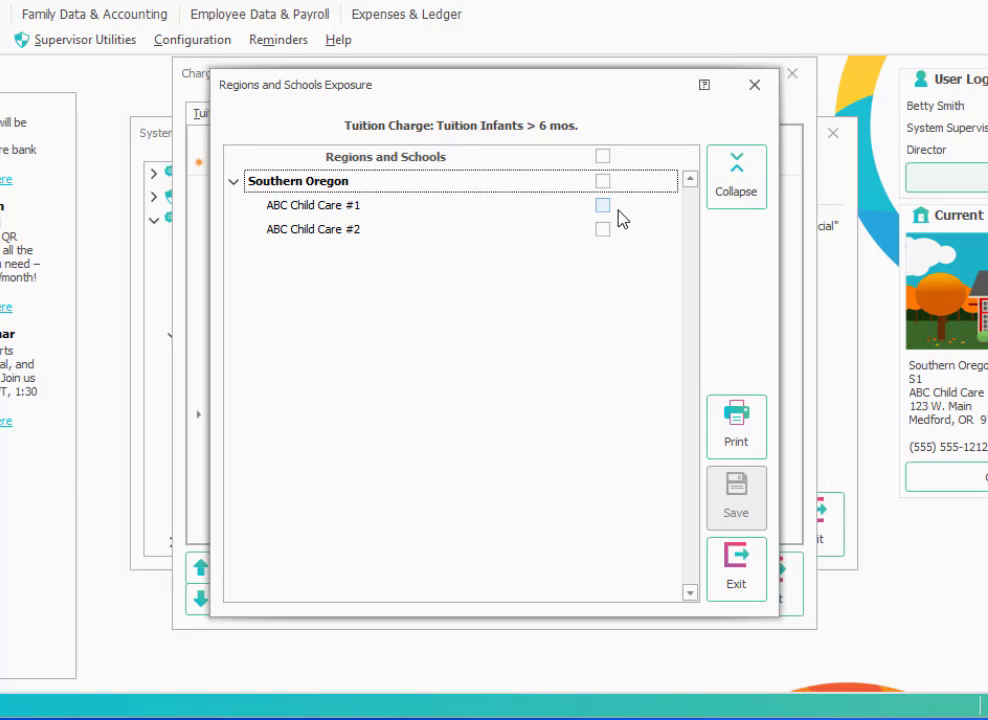
left_click(602, 157)
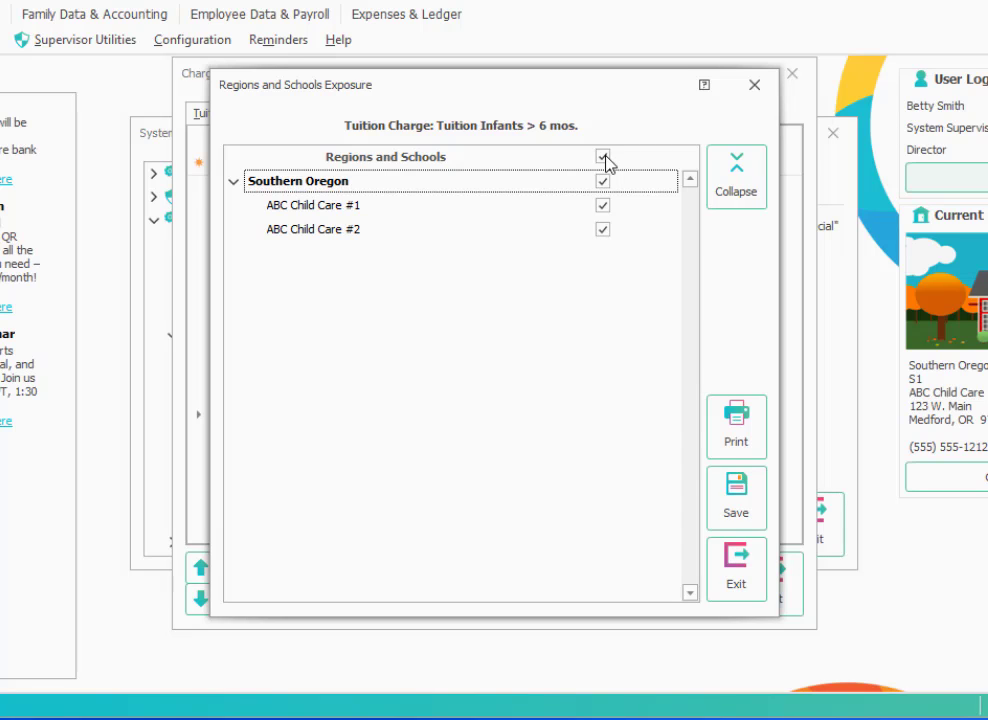
left_click(744, 516)
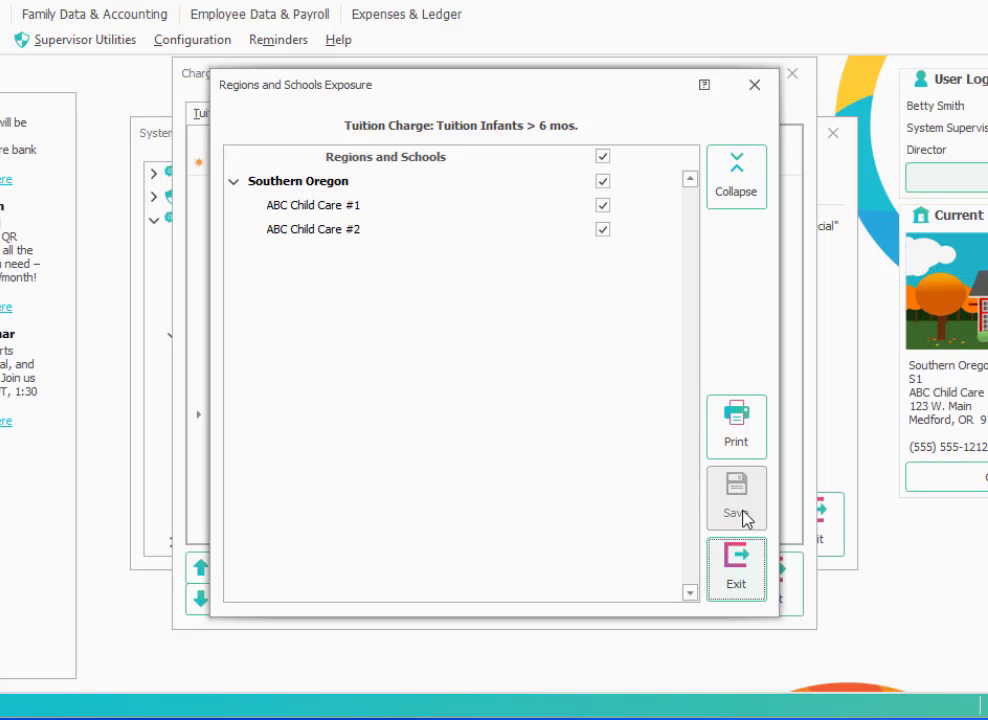
left_click(740, 575)
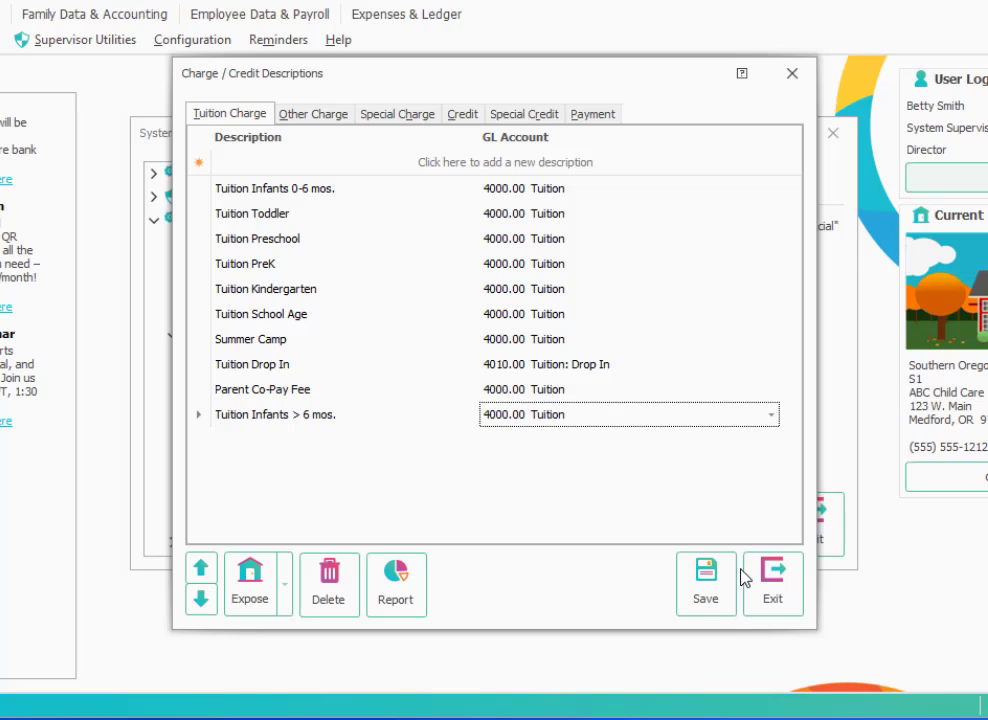
Move Tuition Infants > 6 mos. up to second place in the list, save, and view other charges
left_click(199, 569)
left_click(199, 569)
left_click(199, 569)
left_click(199, 569)
left_click(199, 569)
left_click(199, 569)
left_click(199, 569)
left_click(199, 569)
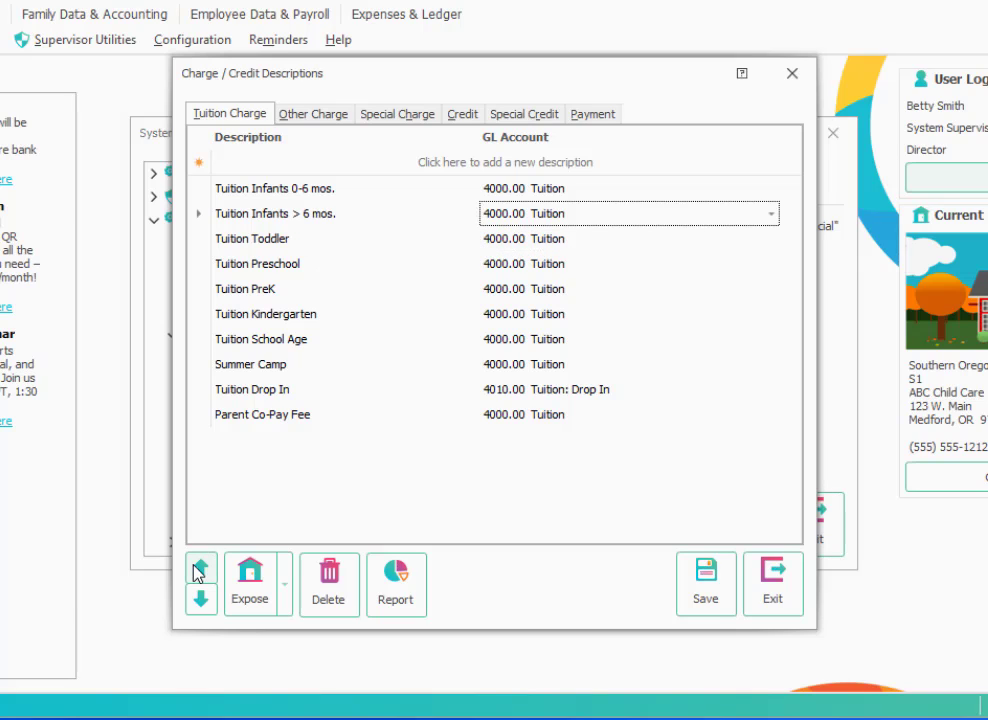
left_click(704, 584)
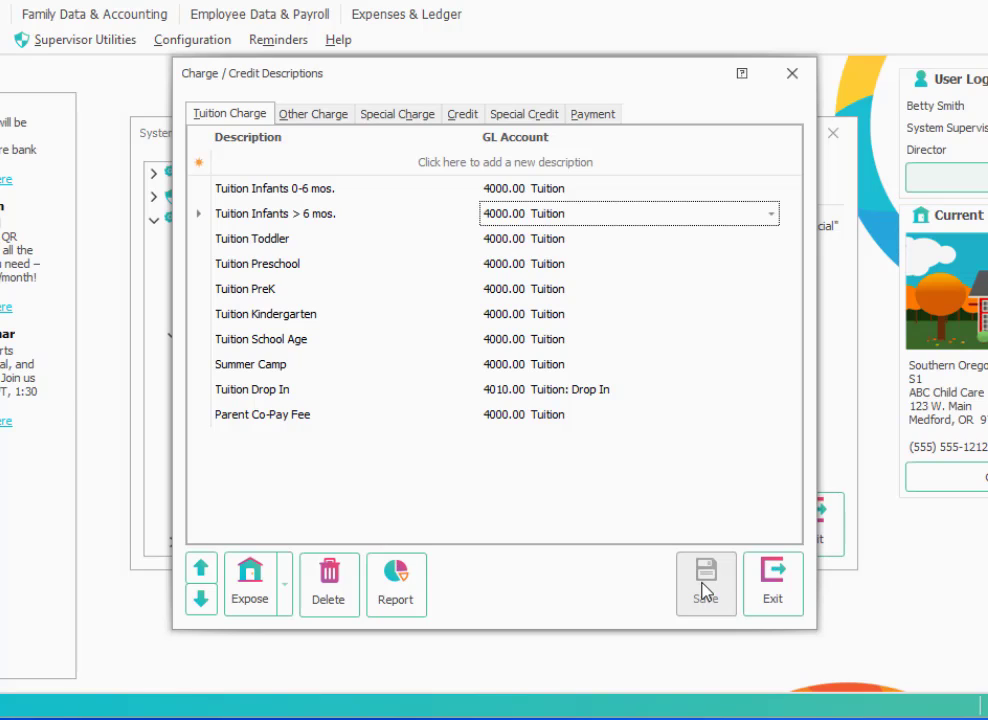
left_click(328, 116)
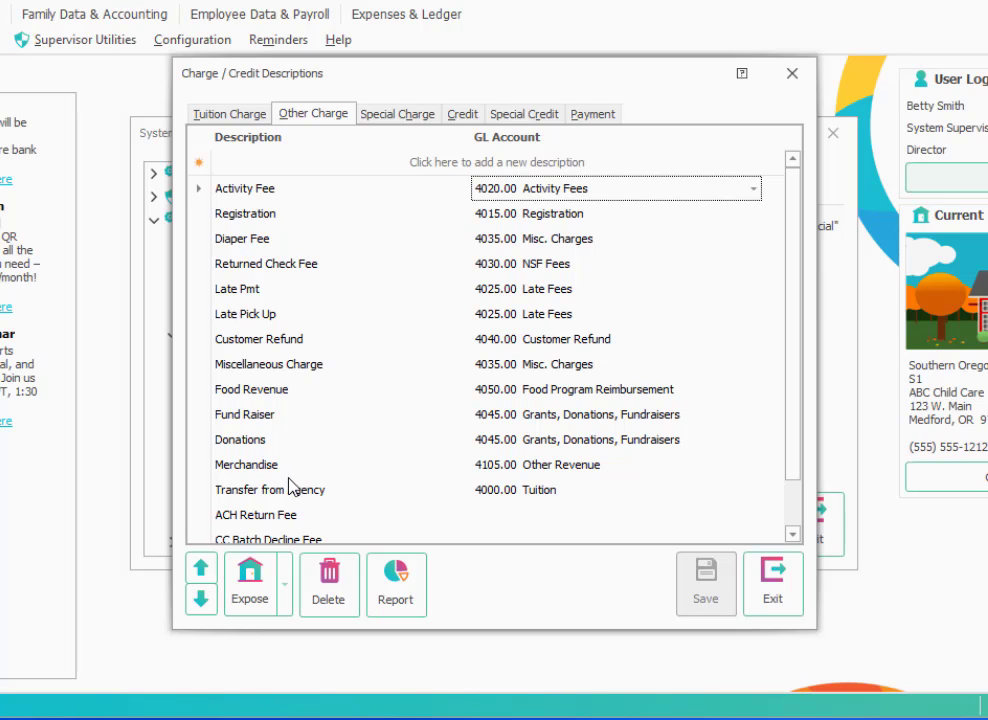
Assign GL account 4030.00 NSF Fees to ACH Return Fee and CC Batch Decline Fee, then save
left_click(557, 514)
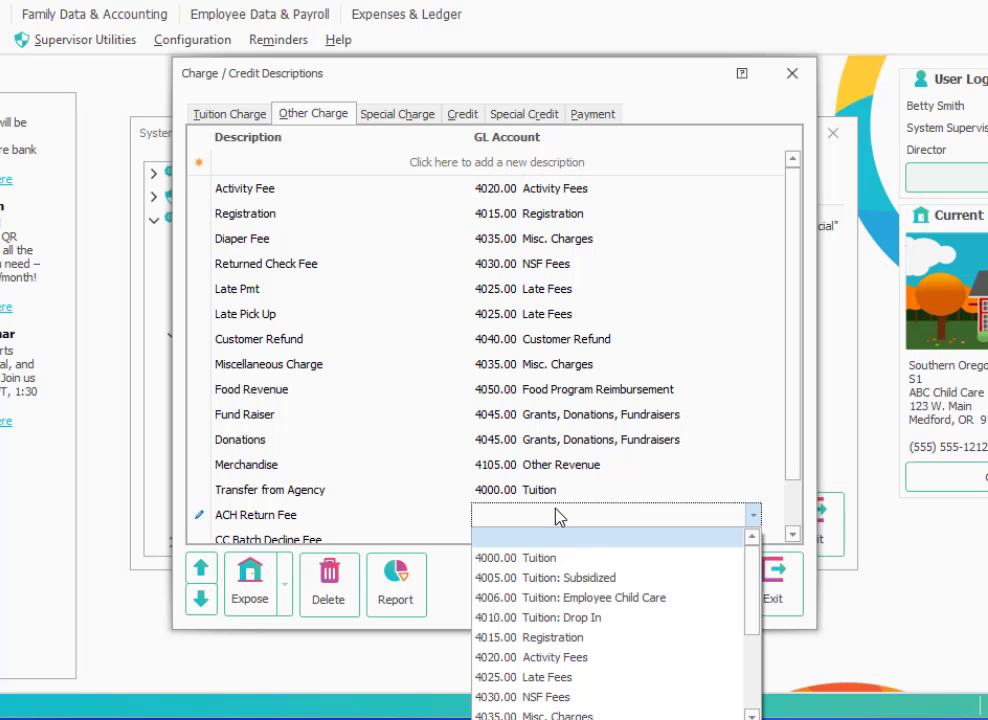
left_click(565, 698)
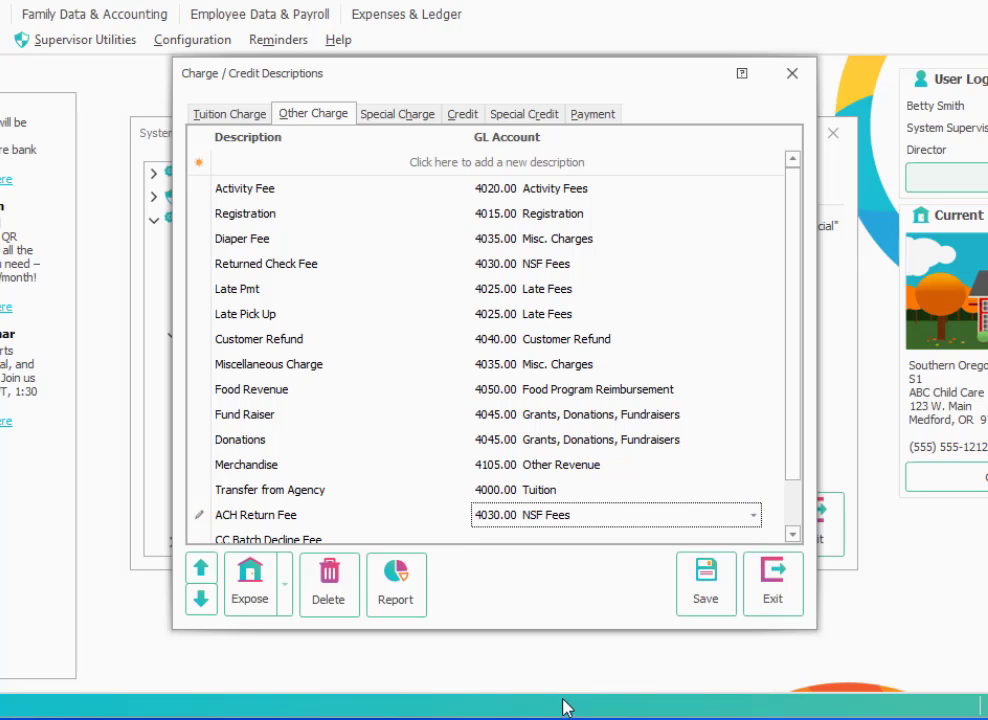
left_click(548, 541)
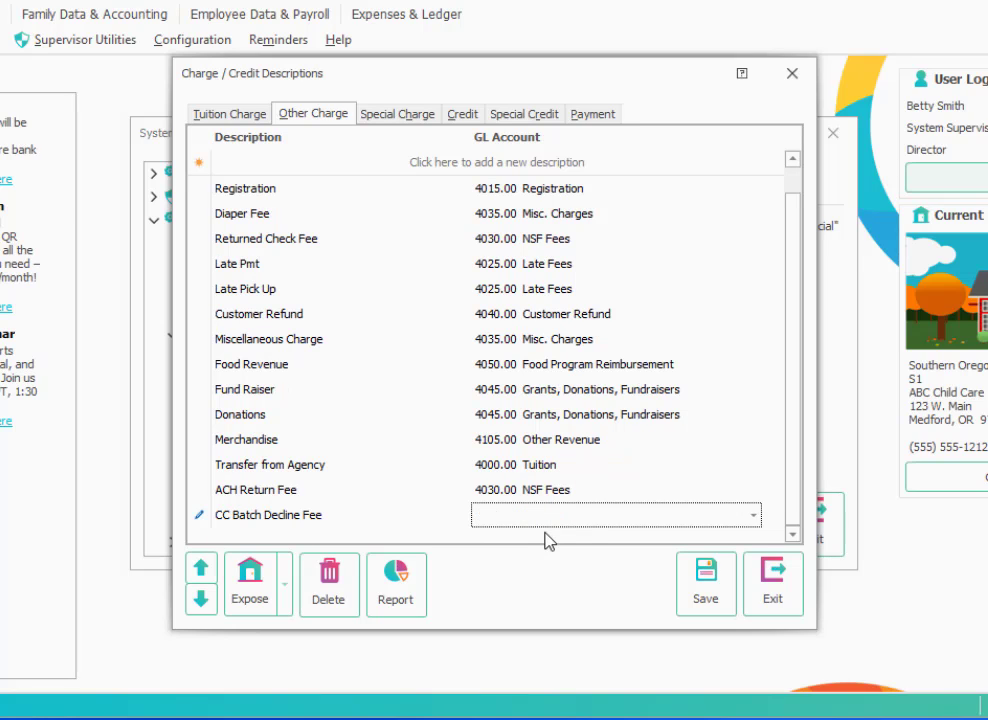
left_click(565, 522)
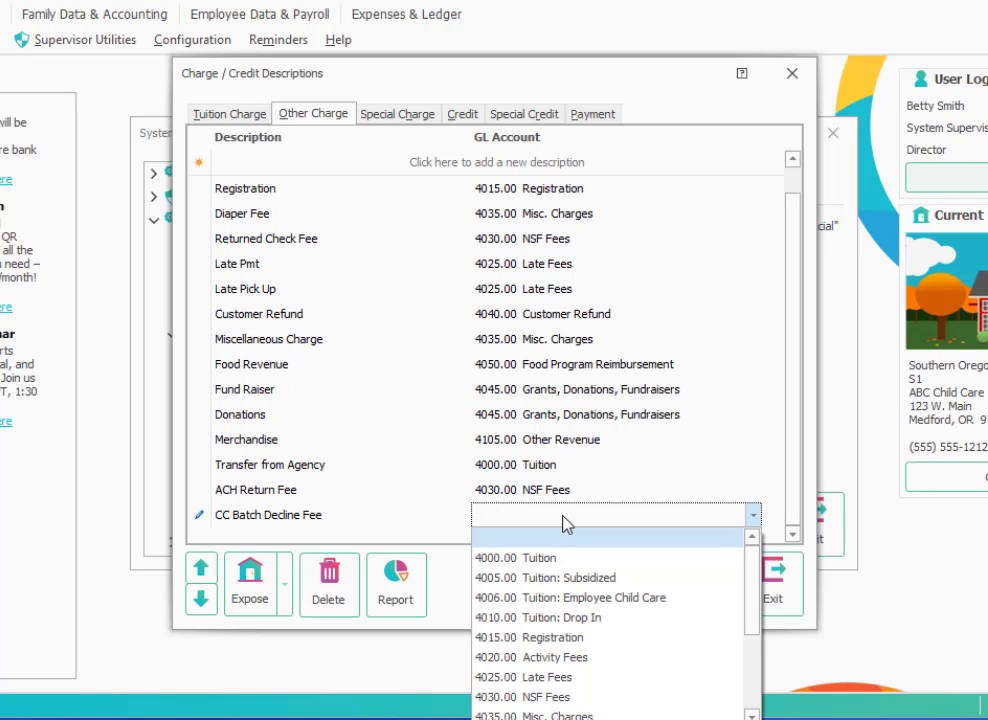
left_click(590, 697)
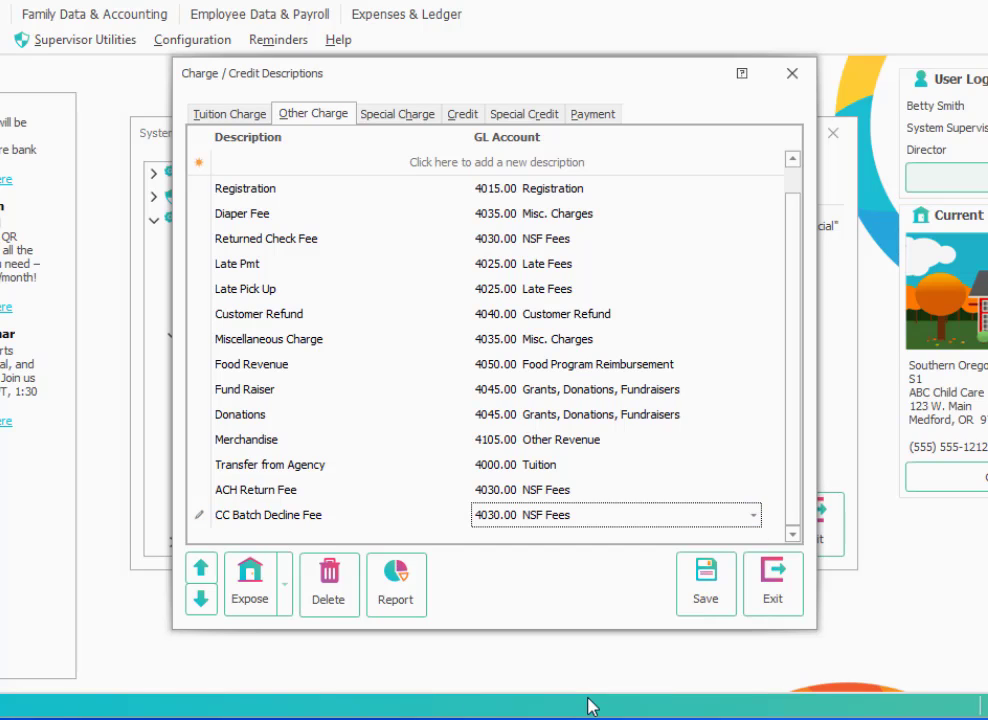
left_click(698, 598)
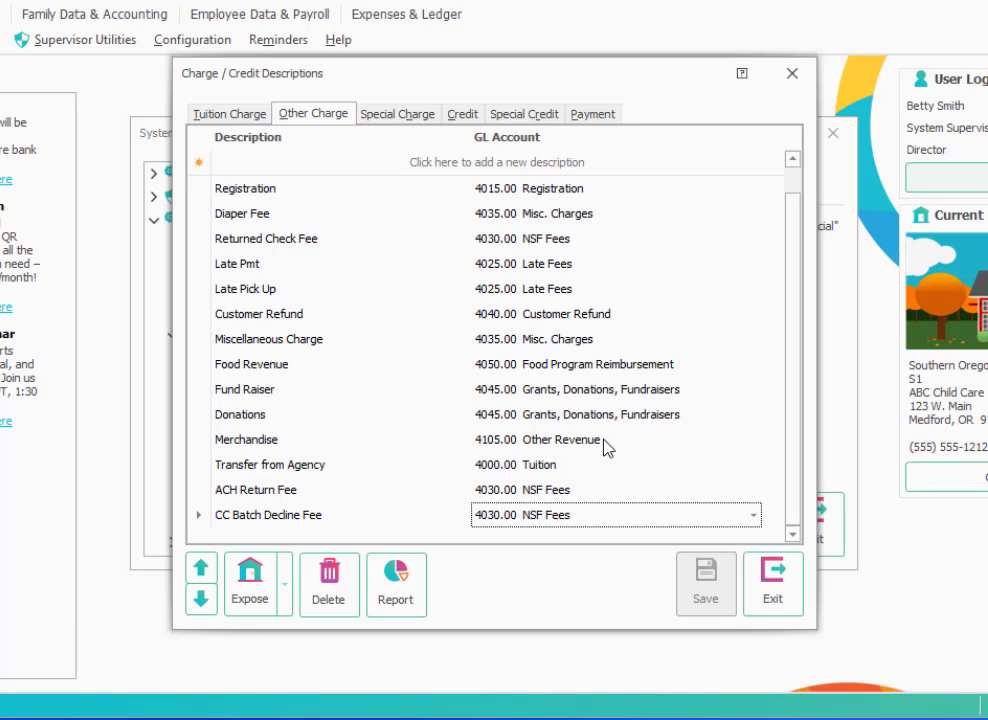
Switch to the Credit descriptions and select the Employee Discount description
left_click(475, 121)
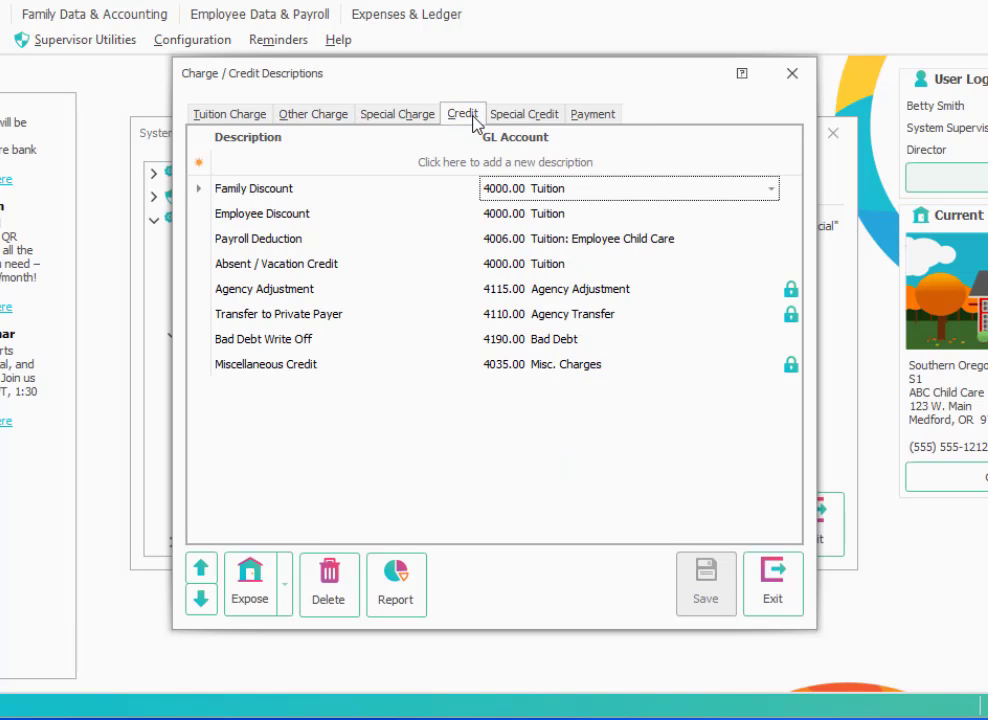
left_click(322, 222)
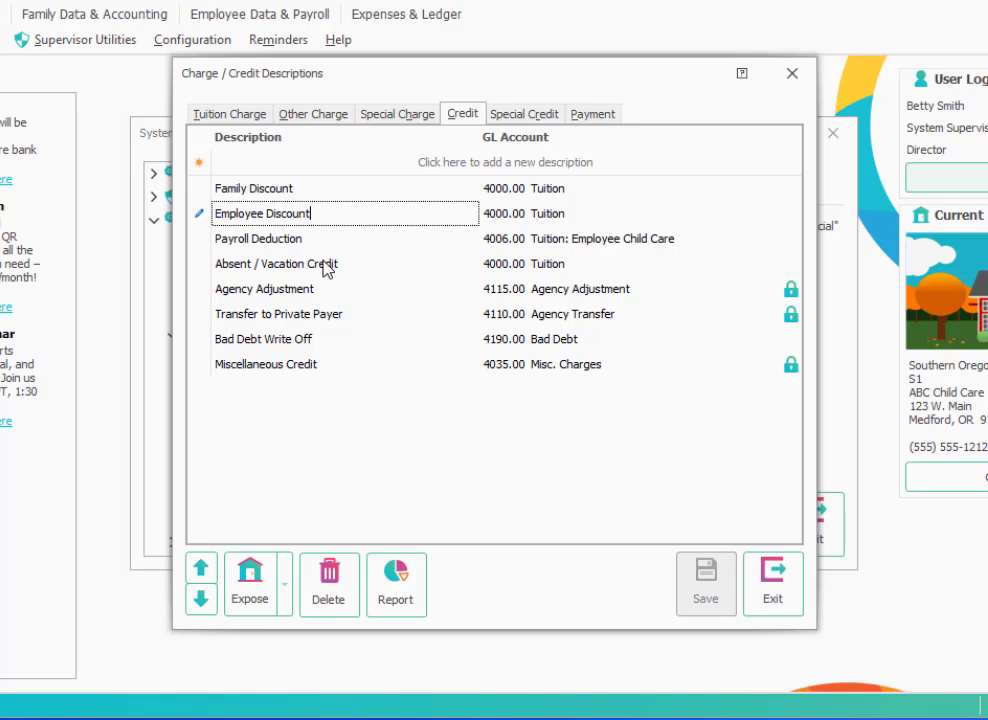
Close the descriptions window and open Standard Amounts under Family Accounting
left_click(783, 572)
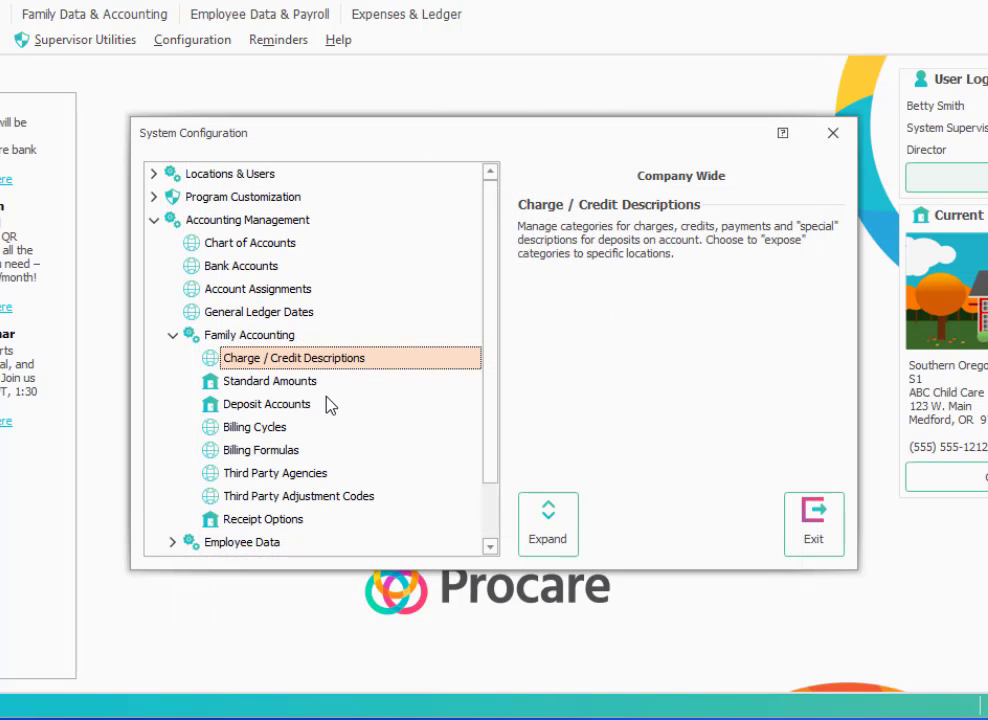
left_click(300, 382)
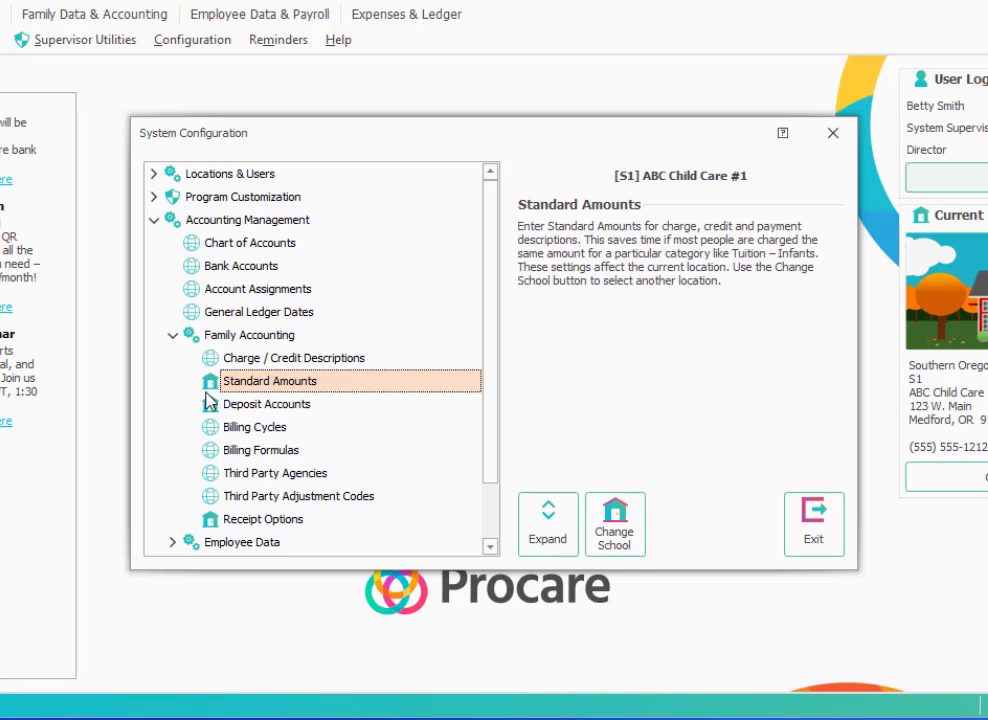
double_click(341, 382)
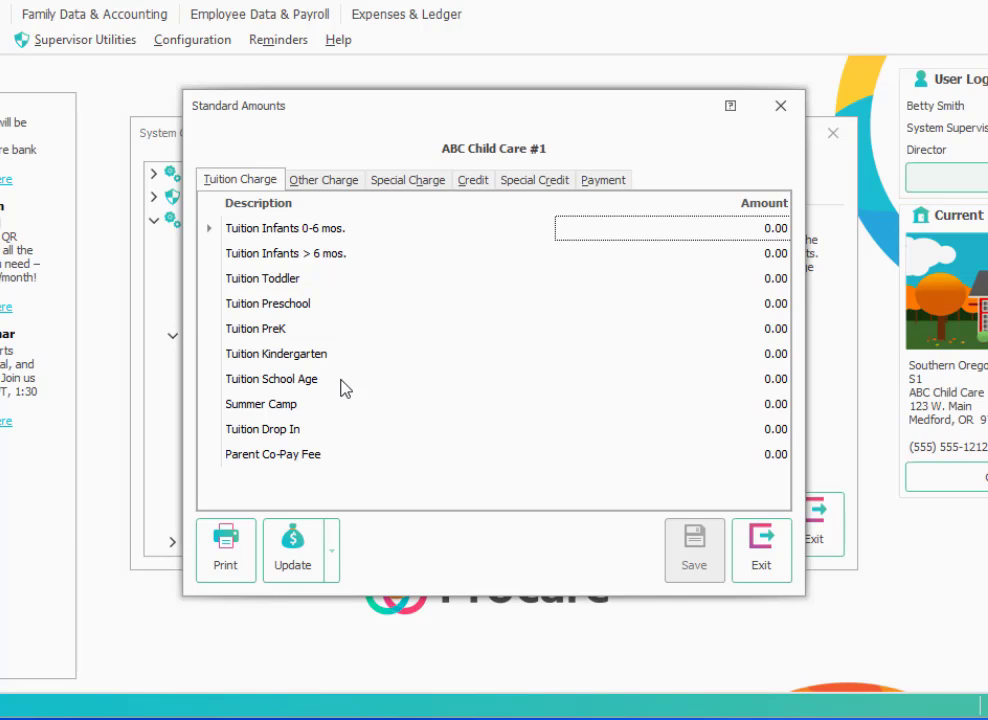
Save tuition amounts 195 (infants 0-6 mos.), 185 (infants > 6 mos.), 175 (toddler), 150 (preschool)
left_click(742, 234)
type("19")
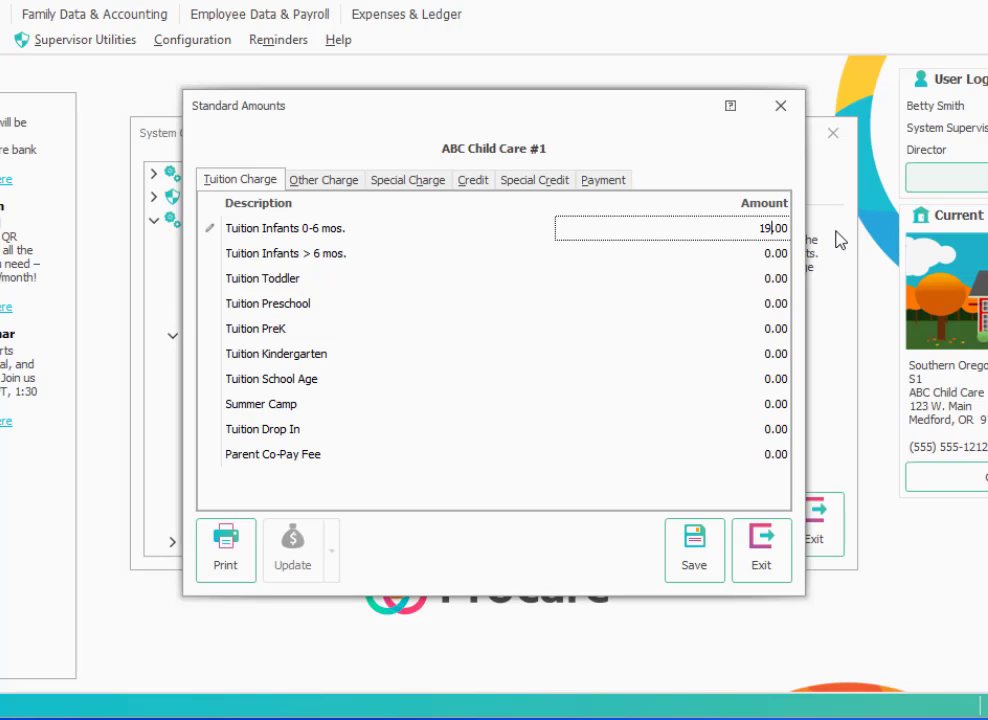
type("5")
left_click(750, 257)
type("18")
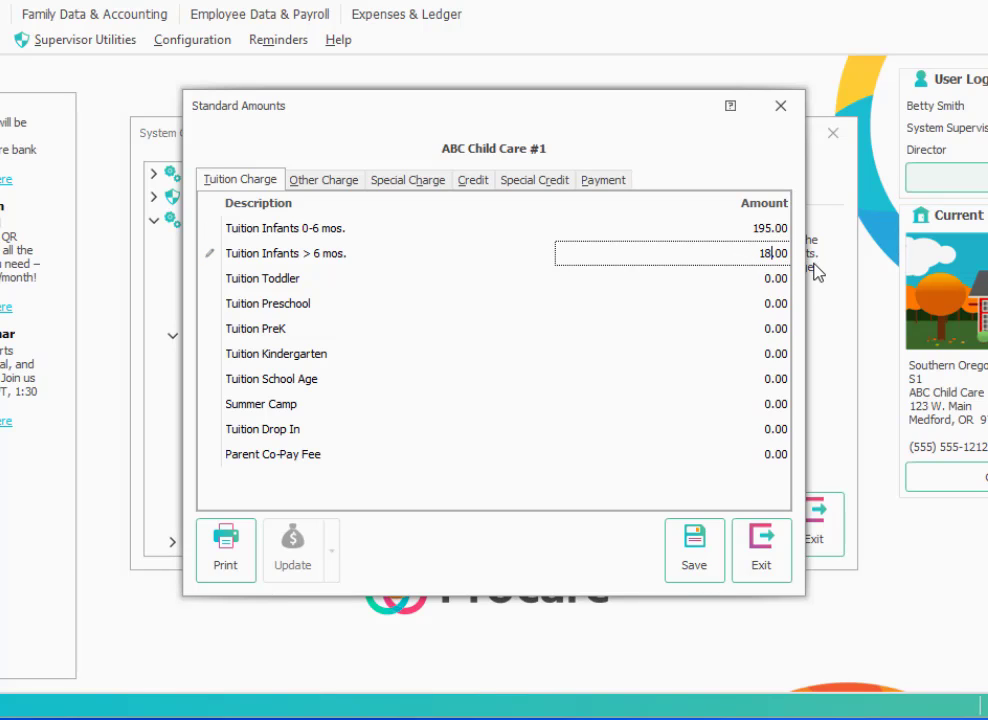
type("5")
left_click(728, 281)
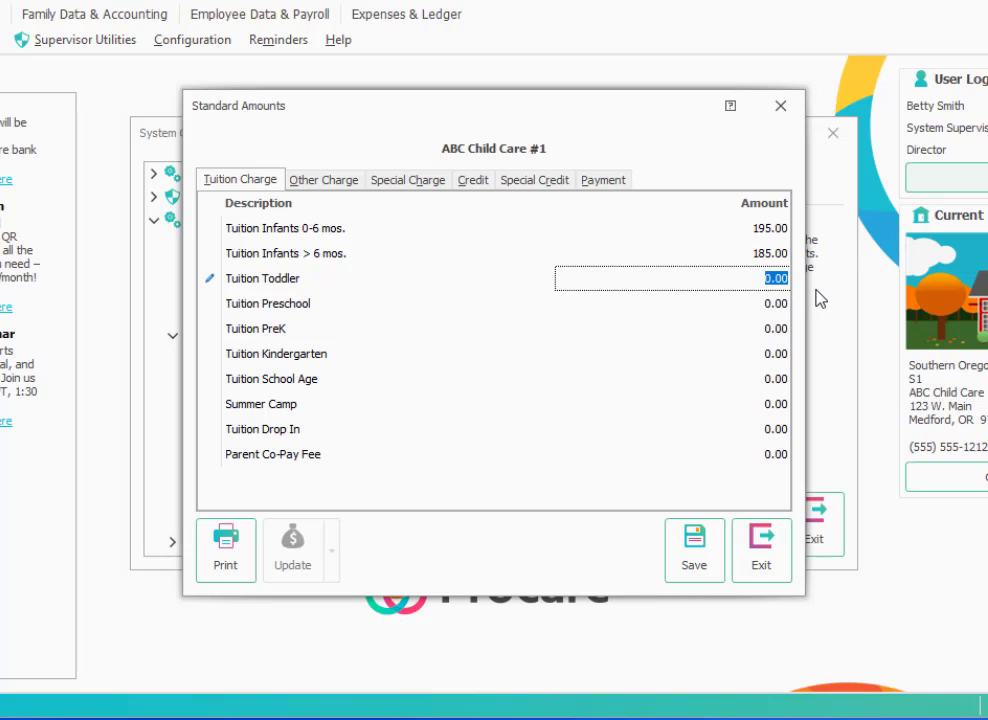
type("175")
left_click(741, 305)
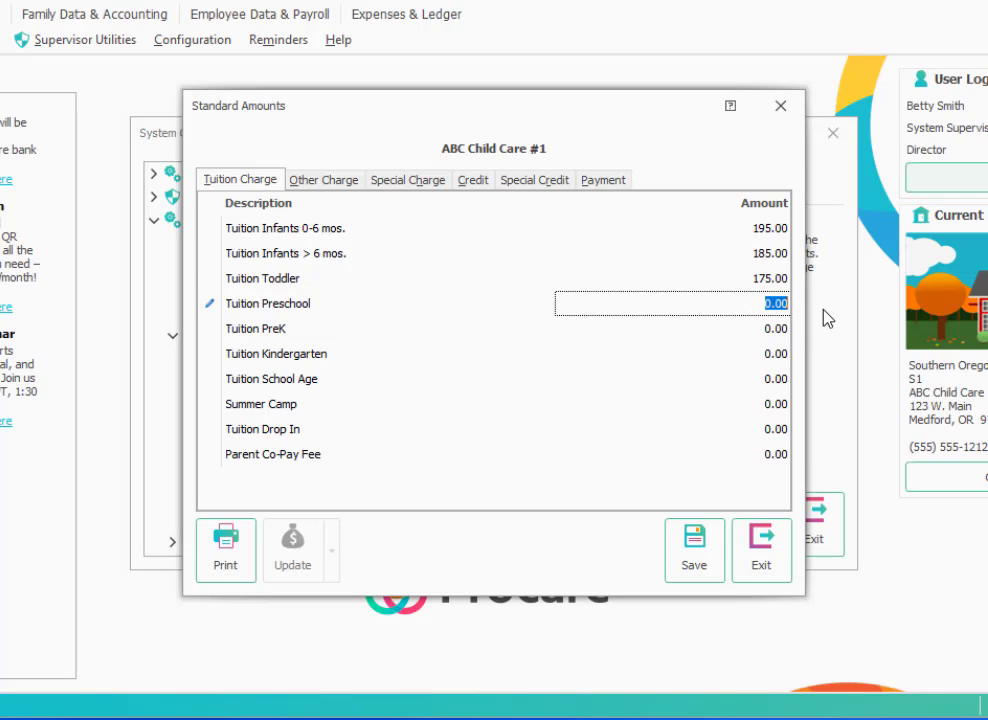
type("150")
left_click(693, 560)
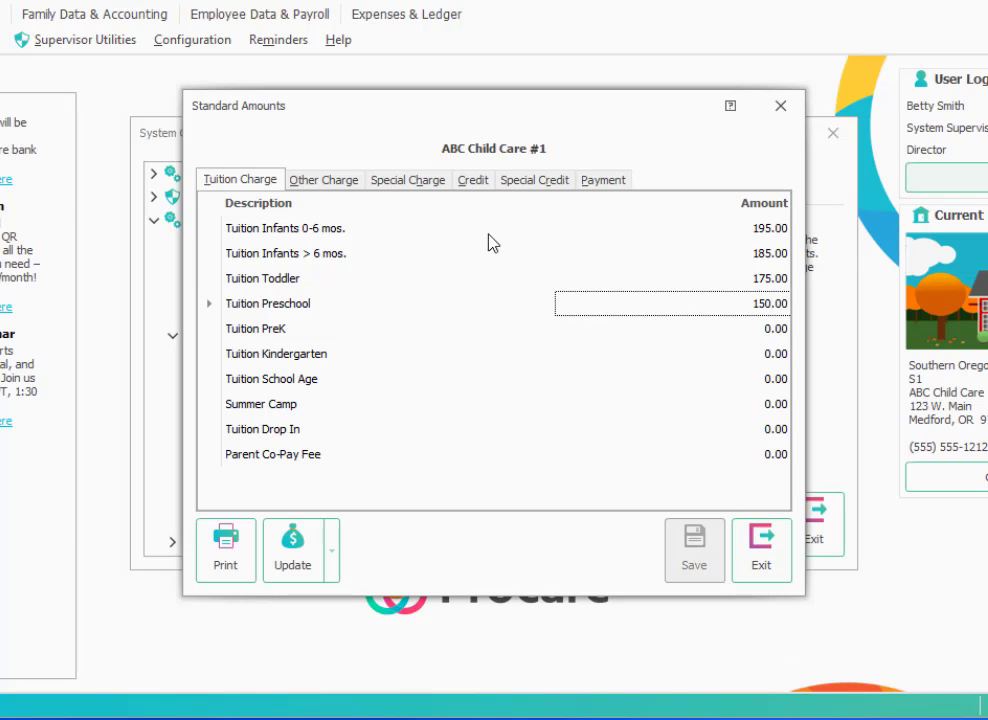
Set the Registration standard amount to 35.00, save it, and review the Credit amounts
left_click(337, 183)
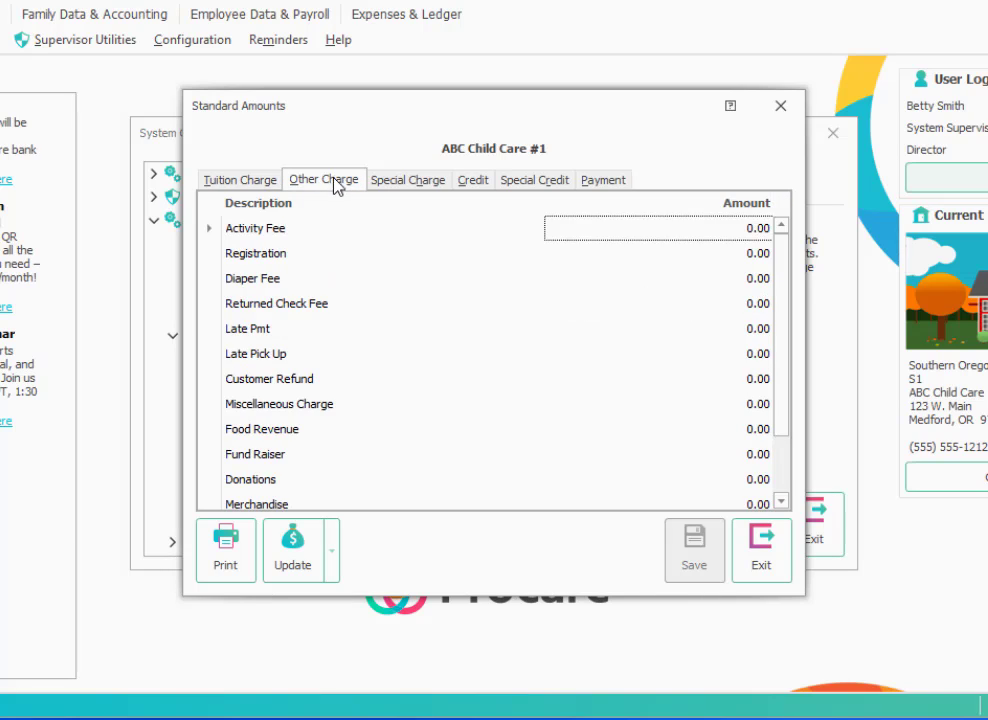
left_click(770, 254)
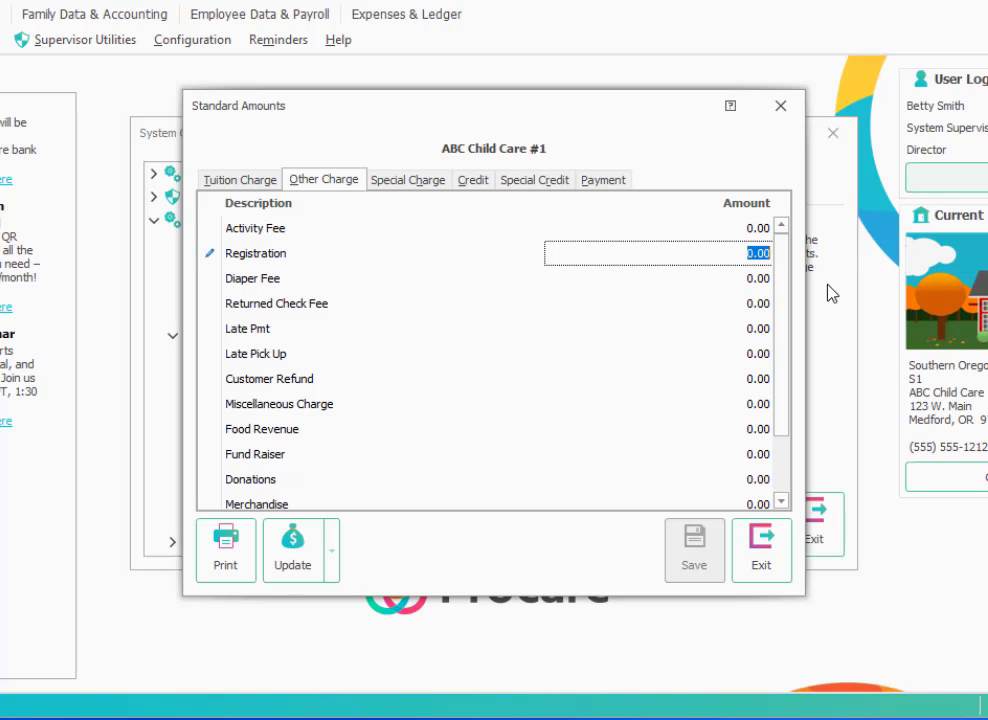
type("35")
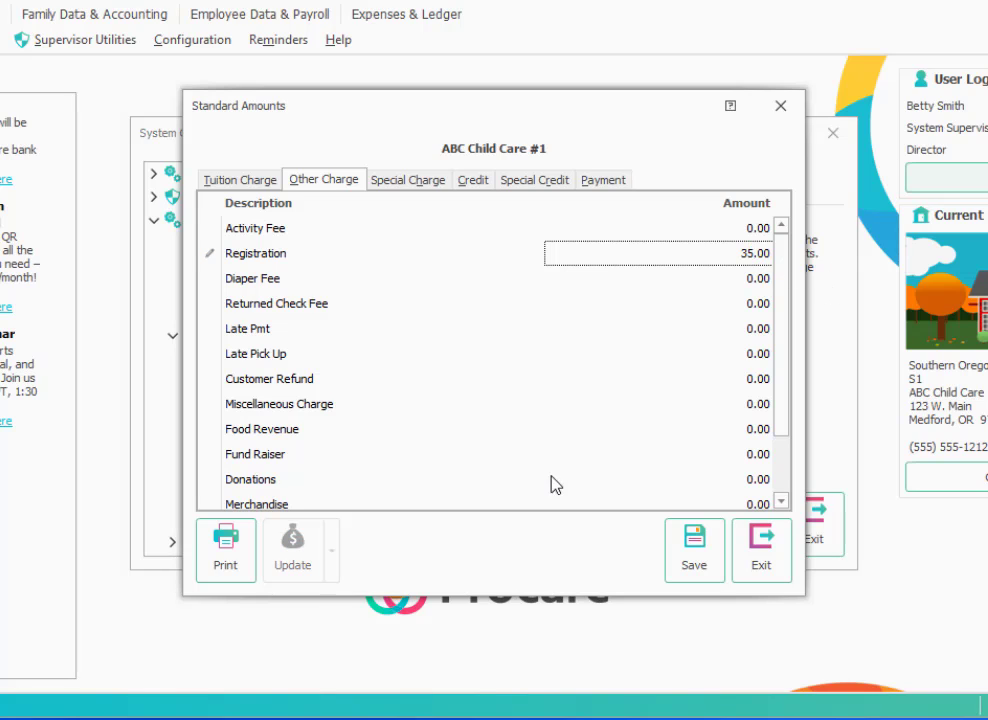
left_click(701, 569)
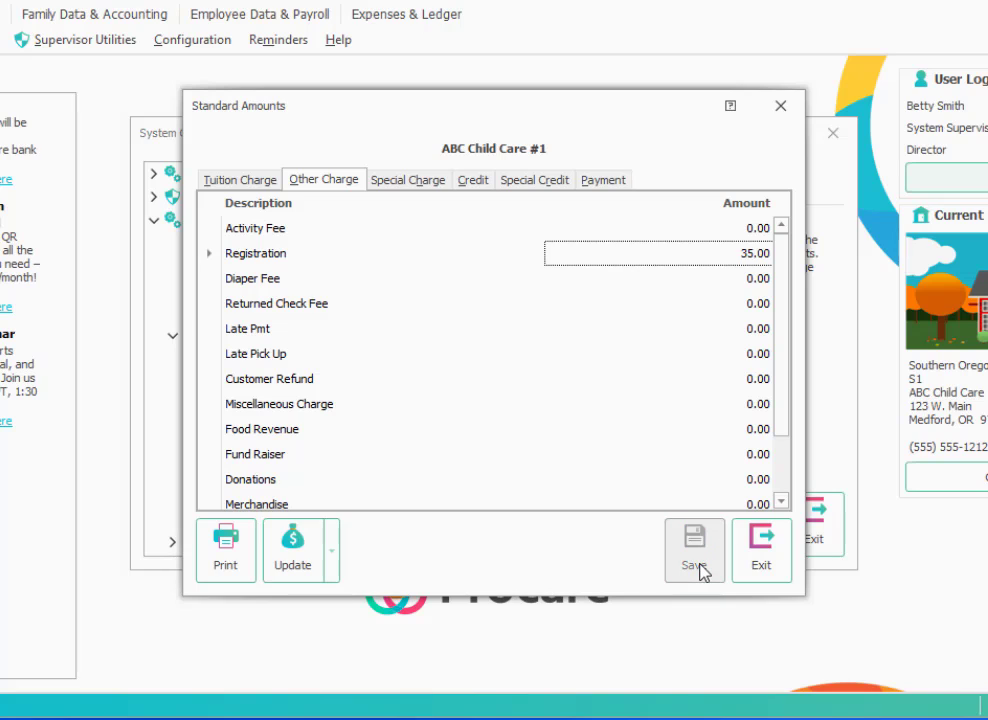
left_click(484, 188)
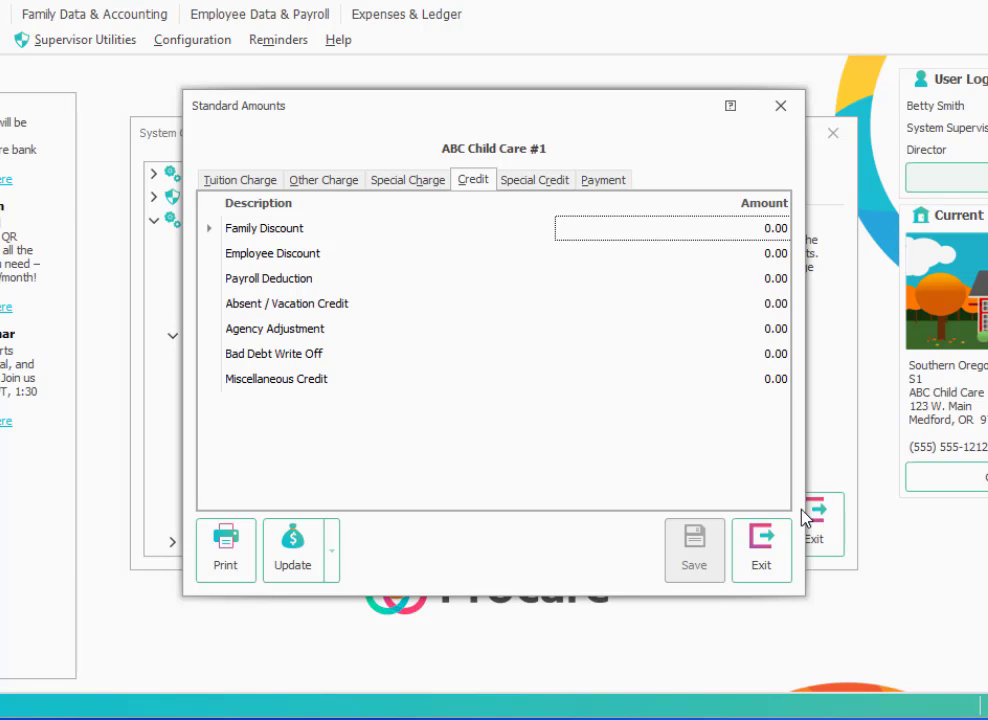
Close Standard Amounts and save 1000.00 My Checking Account as the active deposit account
left_click(750, 555)
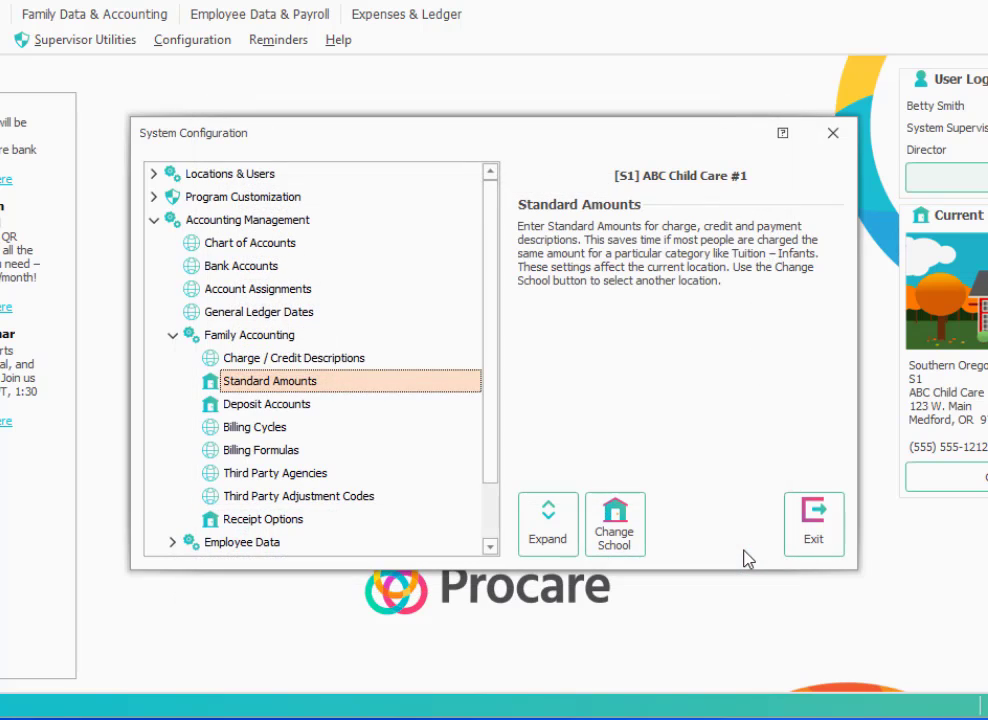
left_click(342, 406)
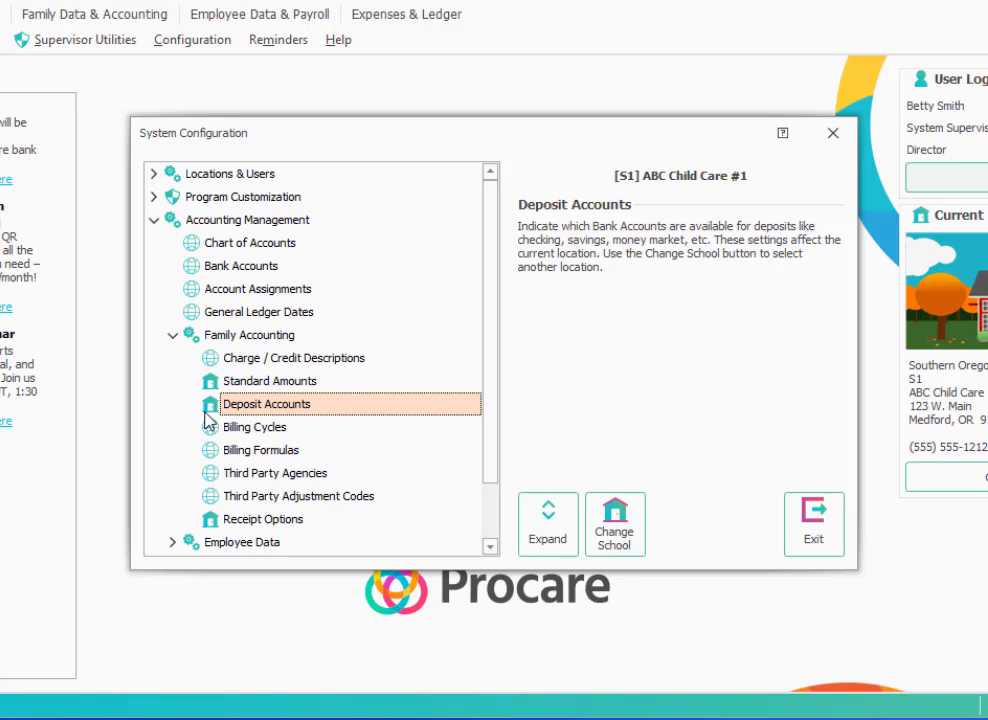
double_click(441, 404)
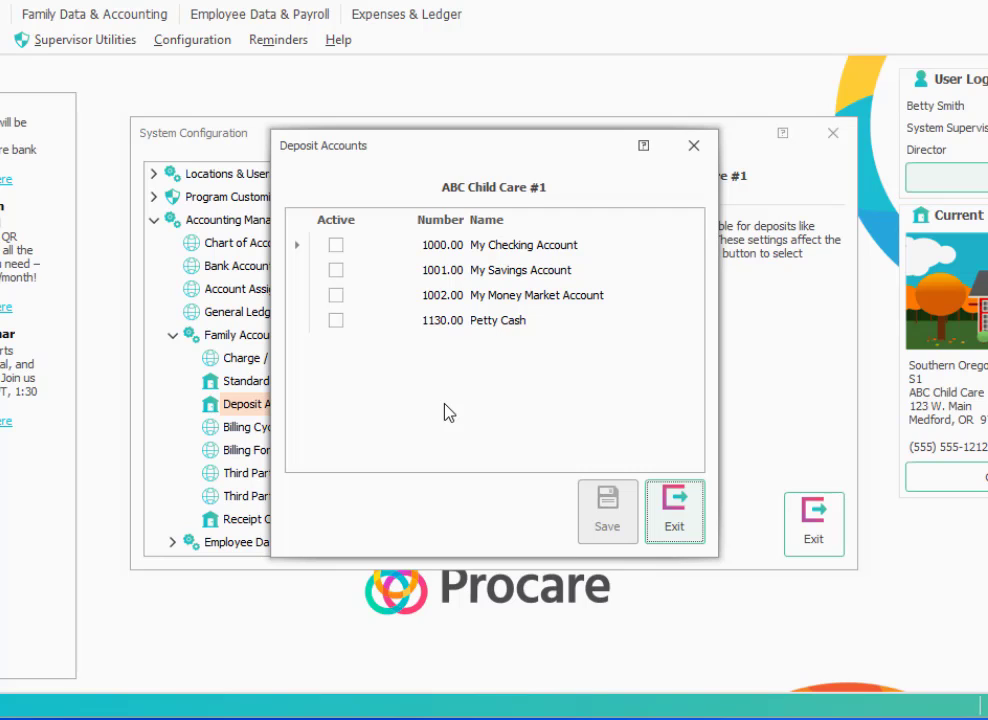
left_click(336, 245)
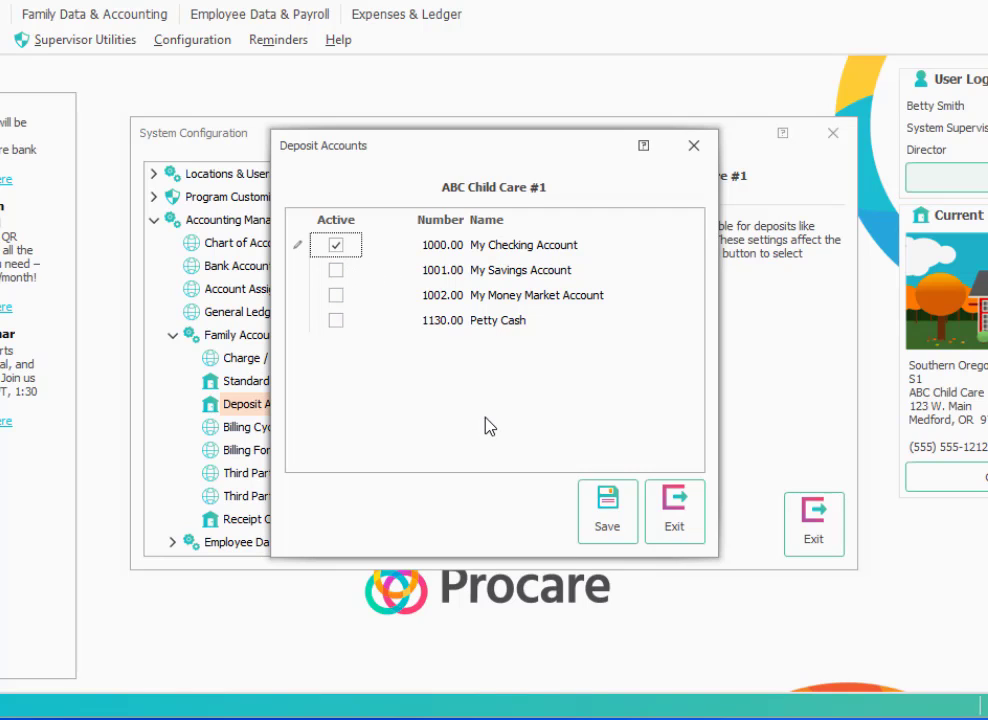
left_click(602, 515)
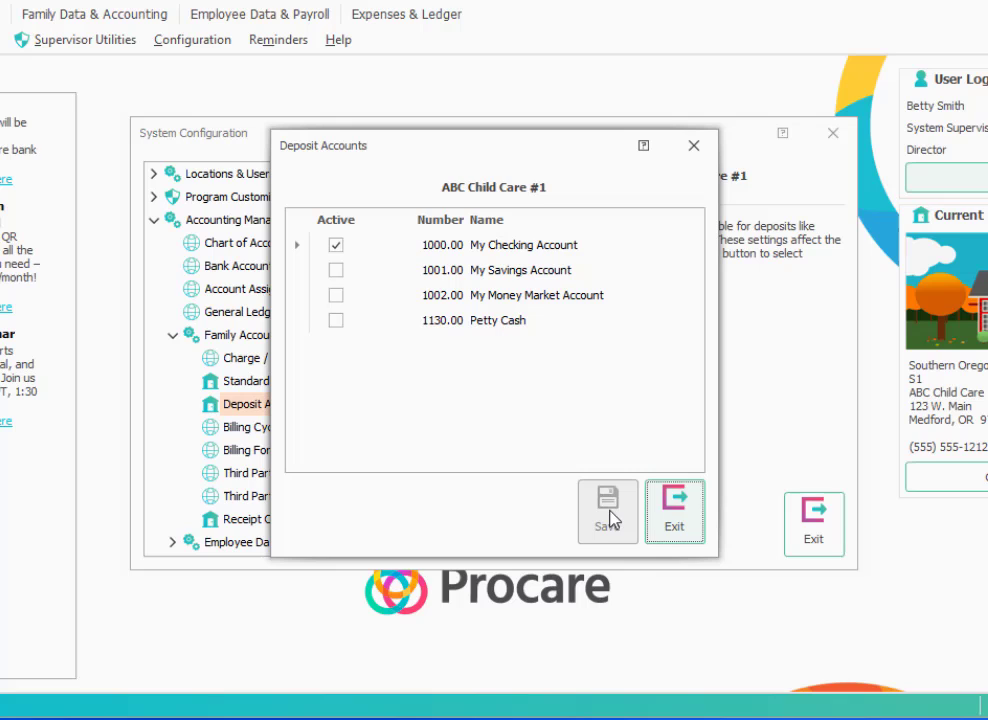
left_click(675, 515)
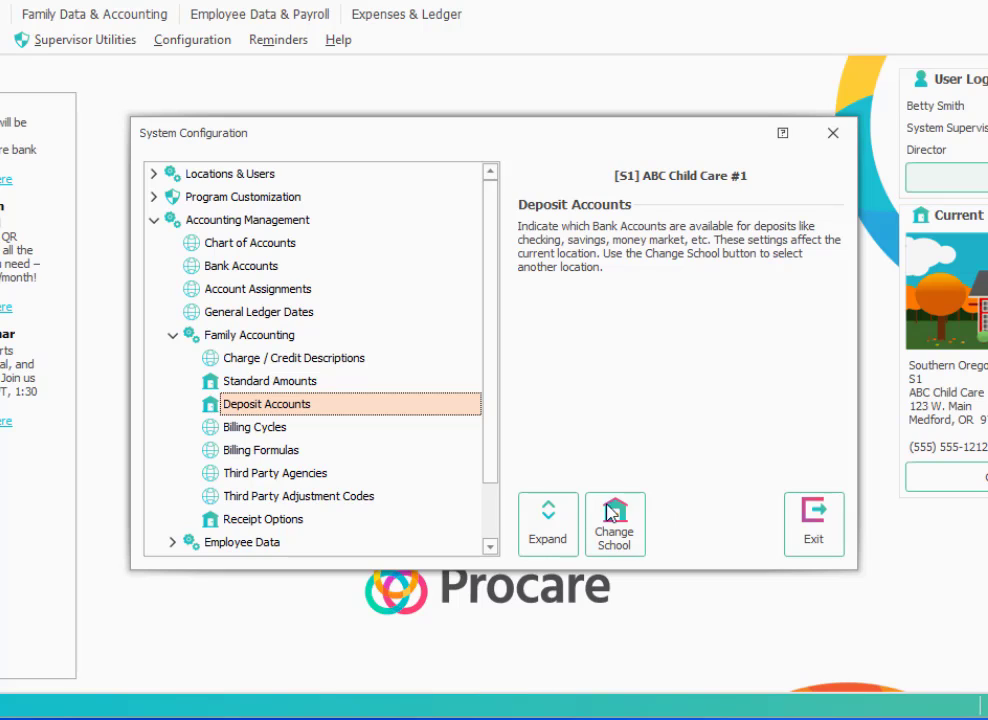
Add and save a new billing cycle named Bi-Weekly
left_click(368, 437)
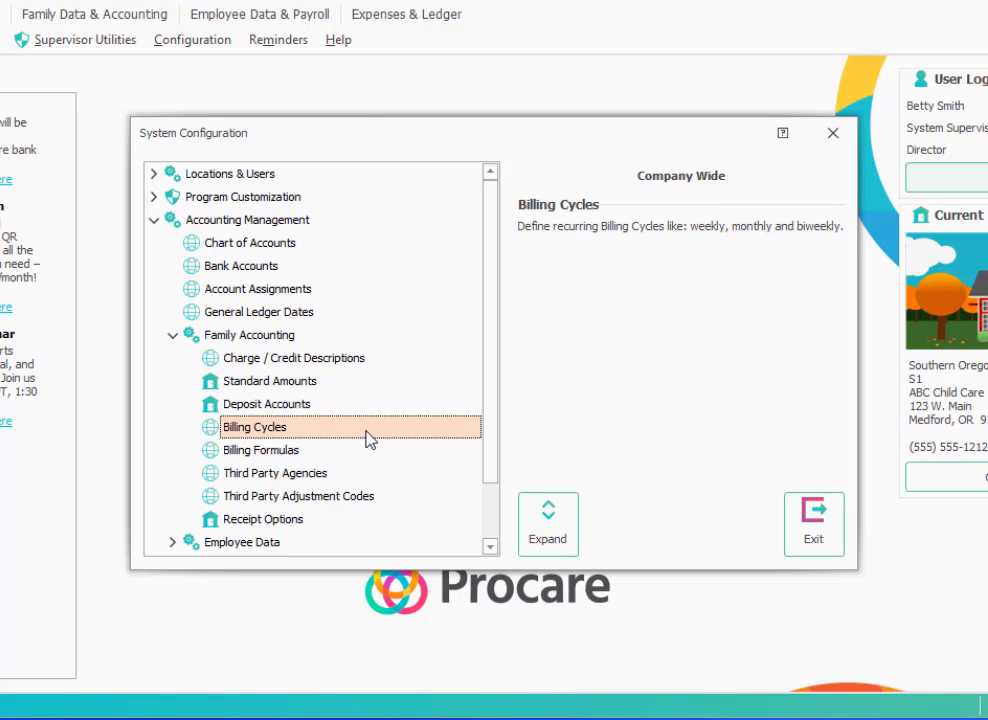
double_click(366, 437)
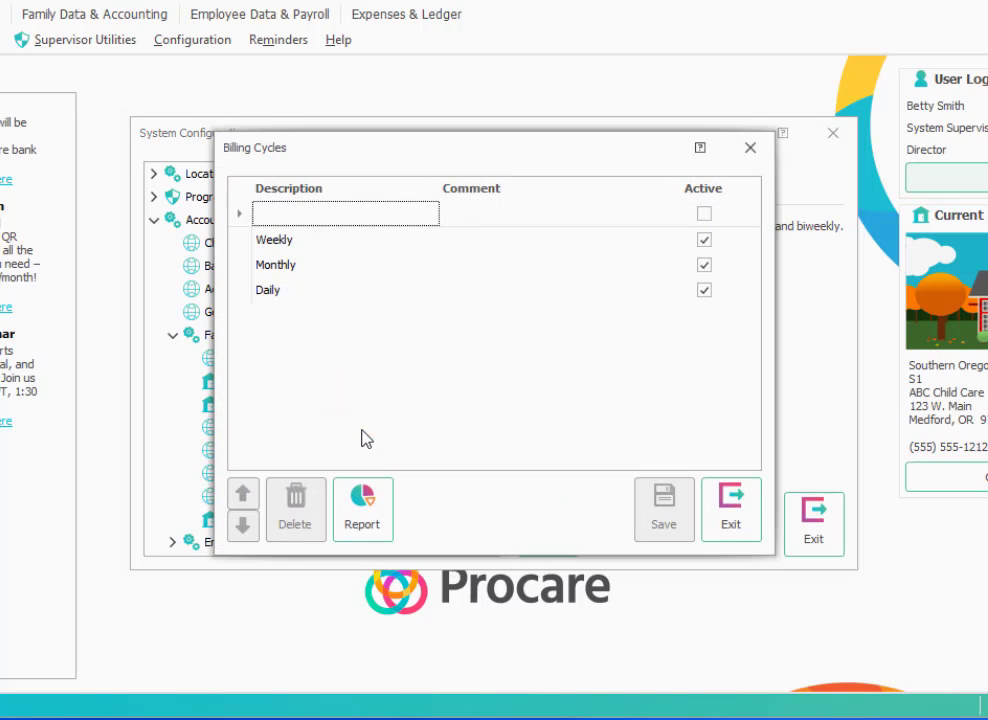
left_click(326, 213)
type("Bi")
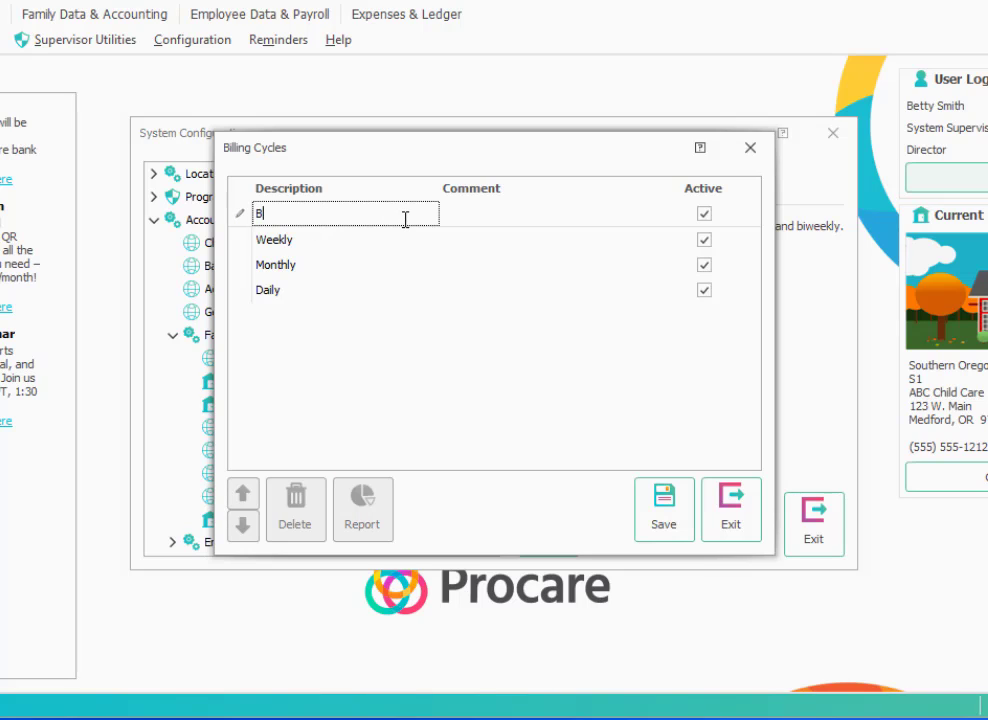
type("-Weekly")
left_click(675, 524)
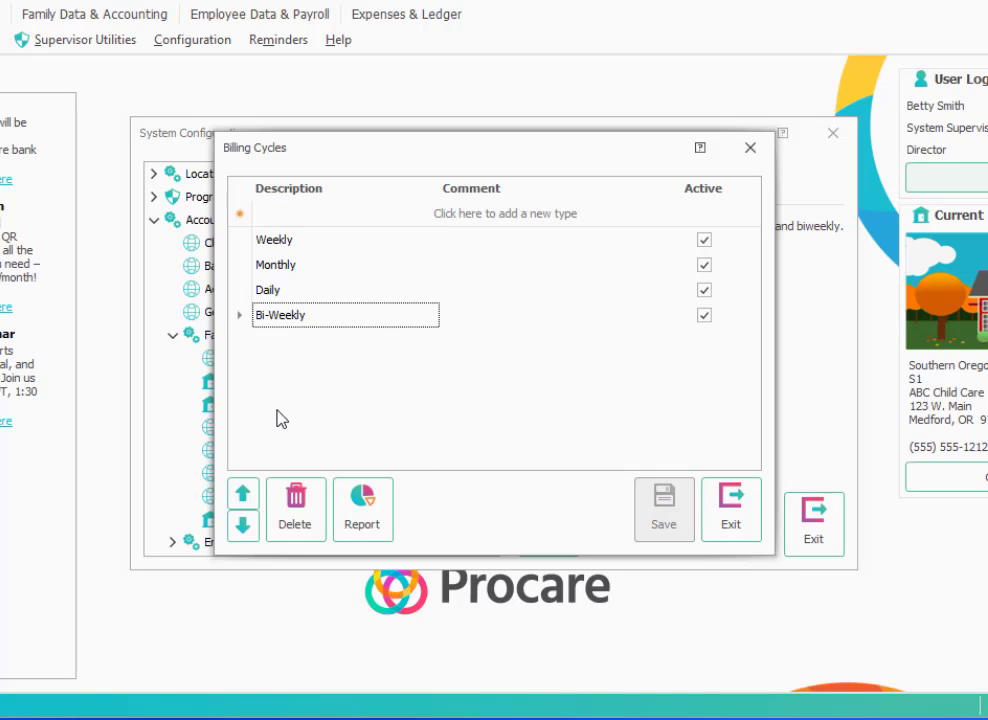
Move Bi-Weekly up to second place, between Weekly and Monthly, and save the order
left_click(243, 498)
left_click(243, 498)
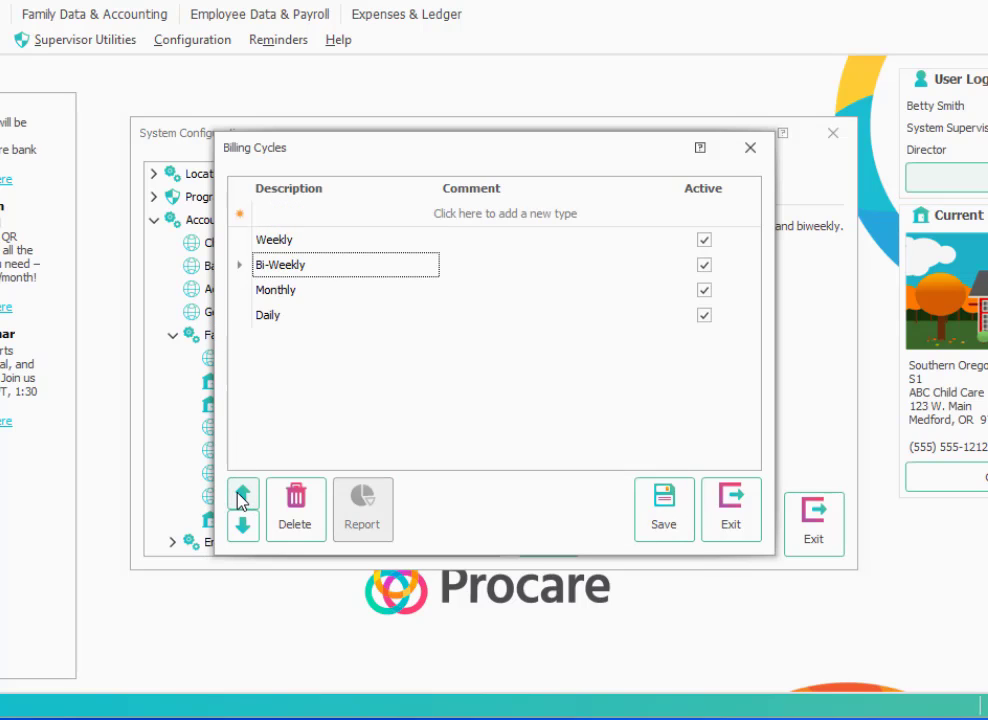
left_click(652, 522)
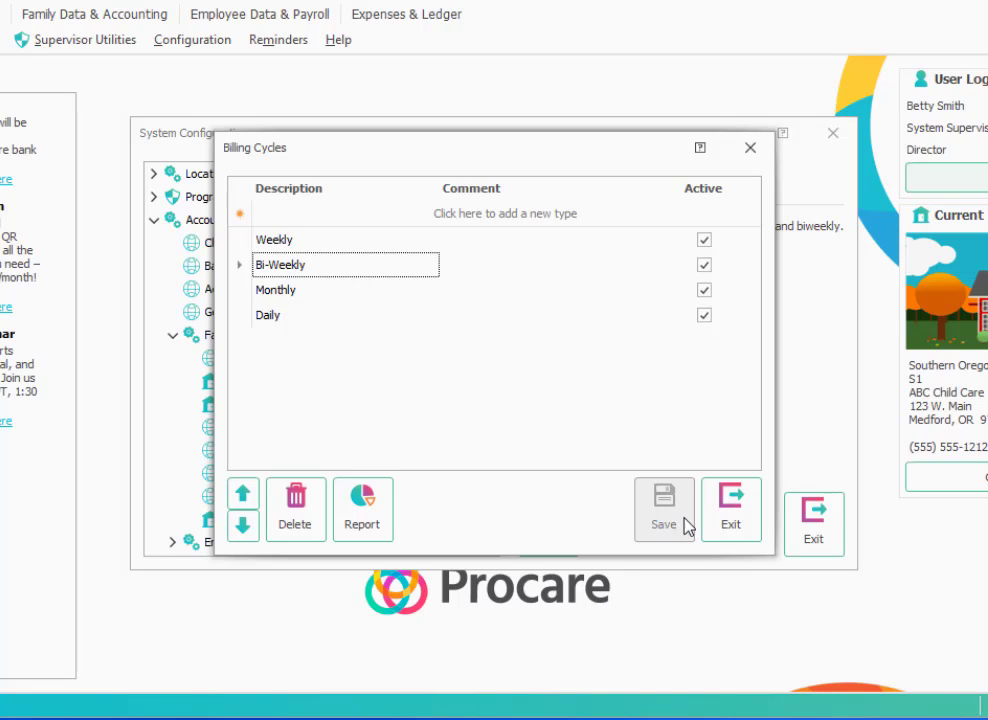
left_click(731, 518)
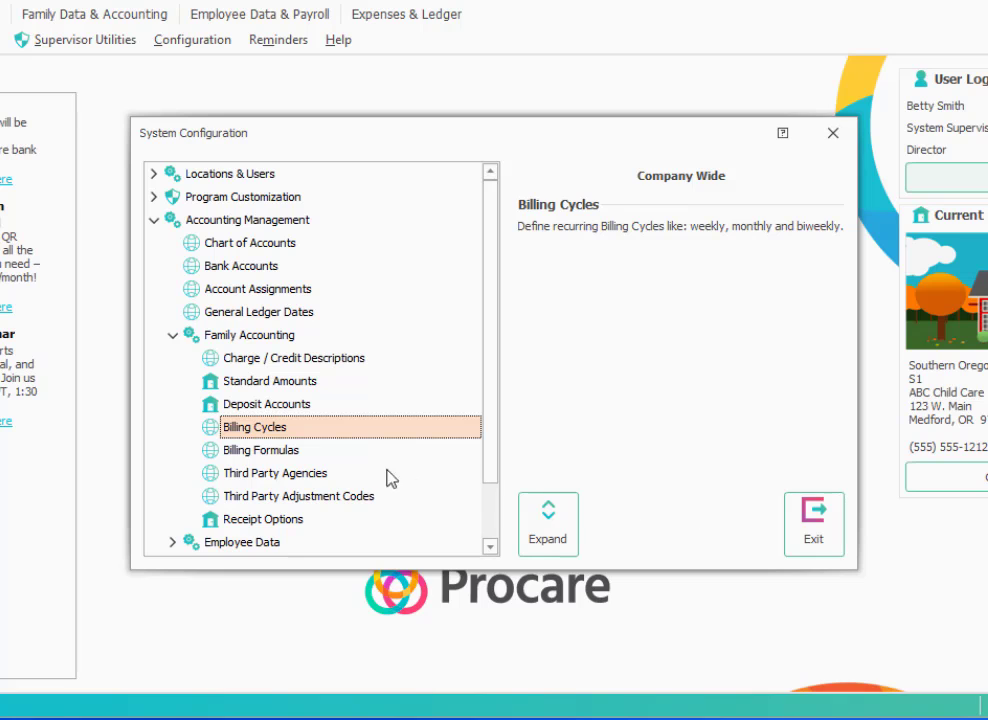
Open Billing Formulas from the System Configuration tree
double_click(297, 451)
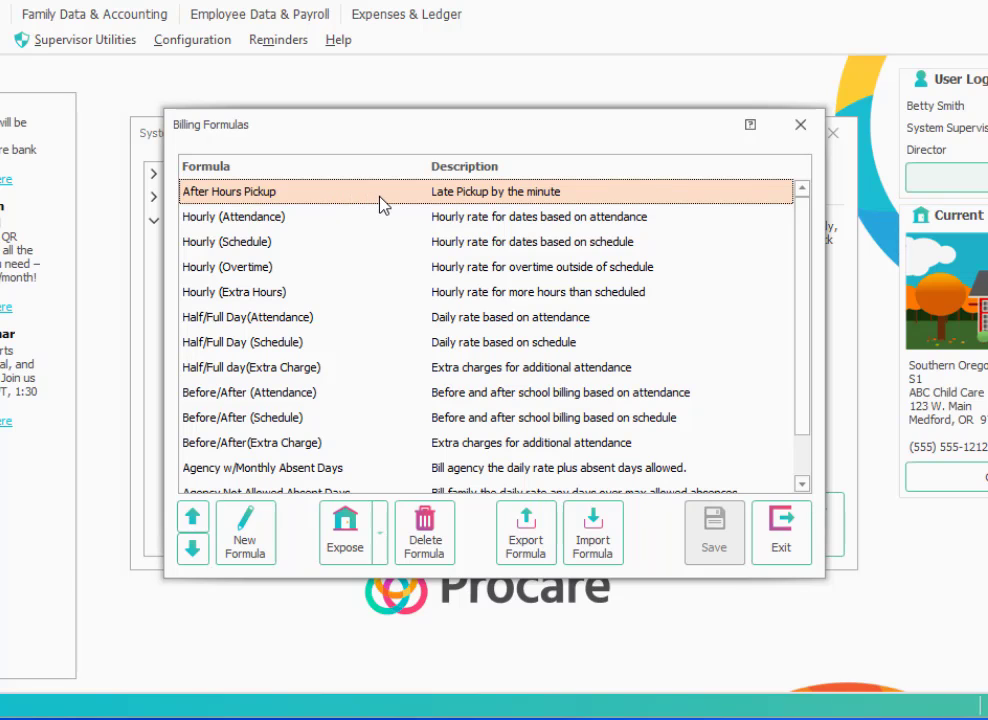
Change the After Hours Pickup line 5 time to 05:05pm–12:00am and save the formula
double_click(381, 204)
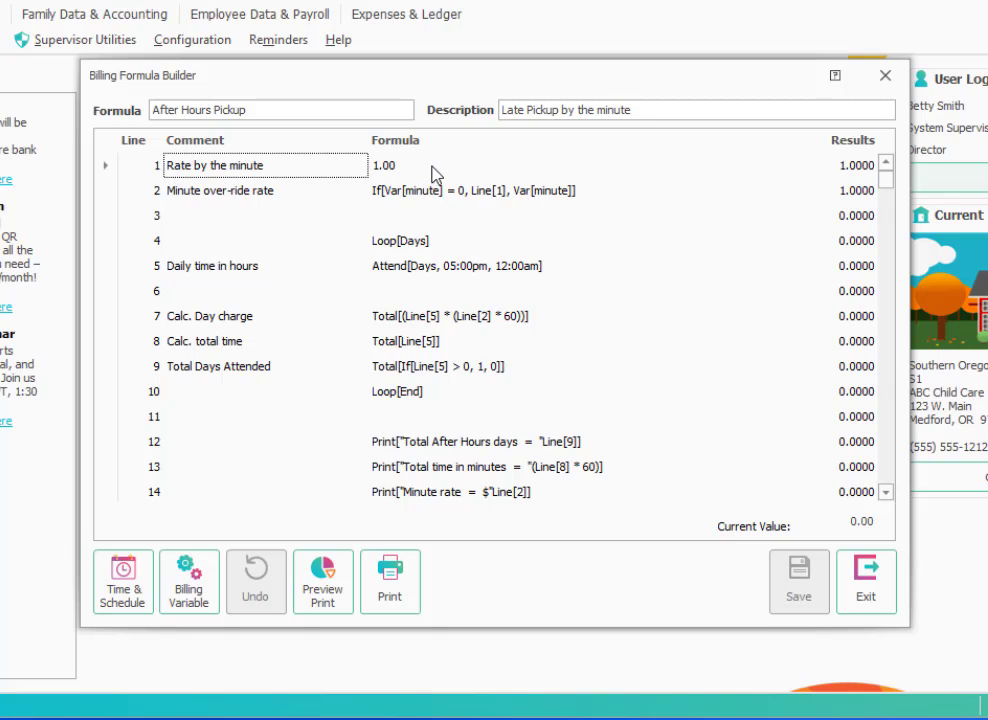
left_click(322, 165)
left_click(440, 175)
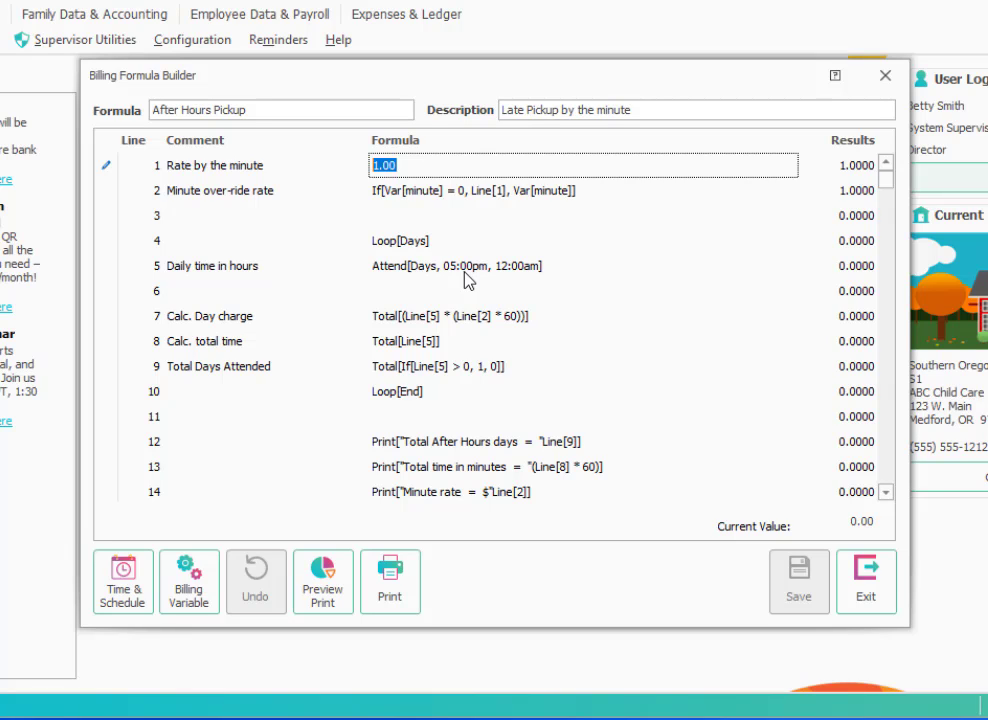
left_click(463, 268)
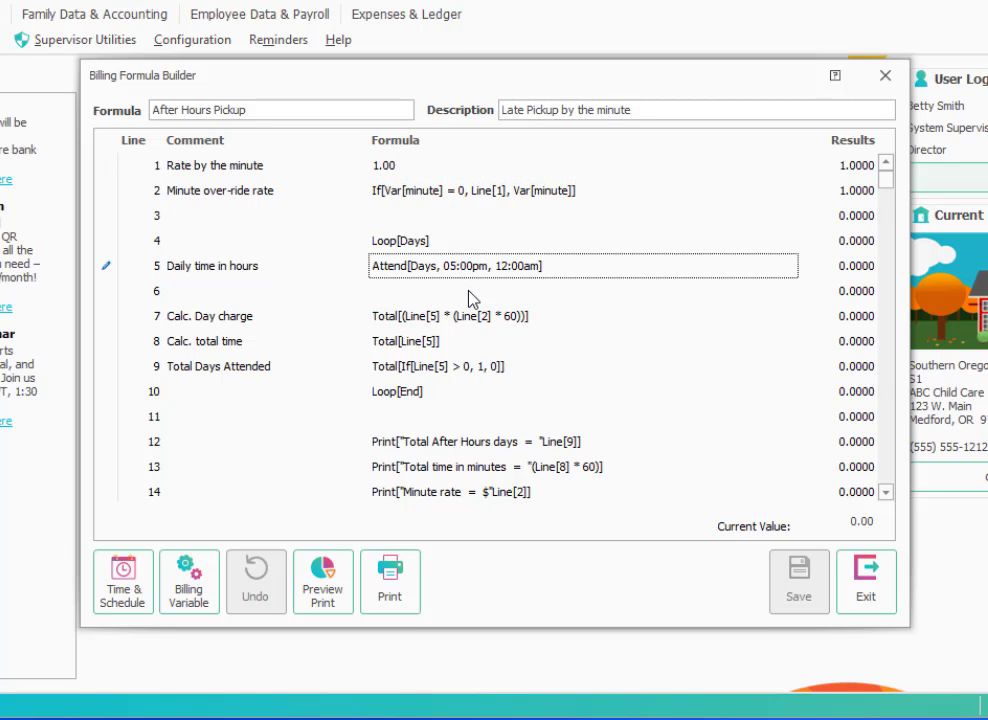
type("05")
key("Delete")
key("Delete")
key("Delete")
type("p")
left_click(472, 292)
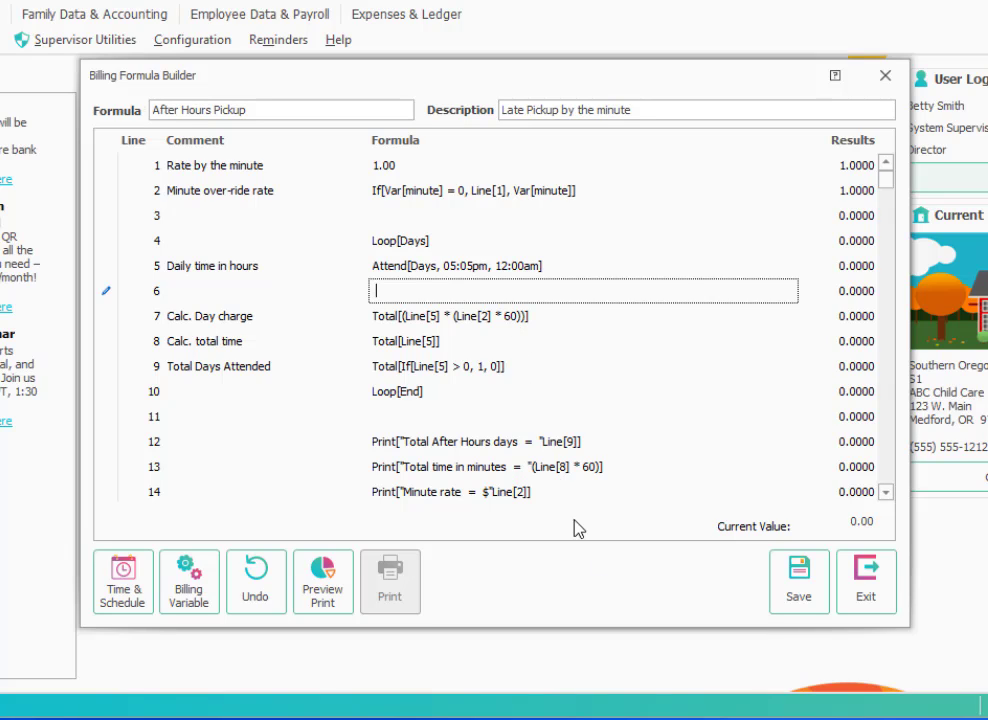
left_click(803, 598)
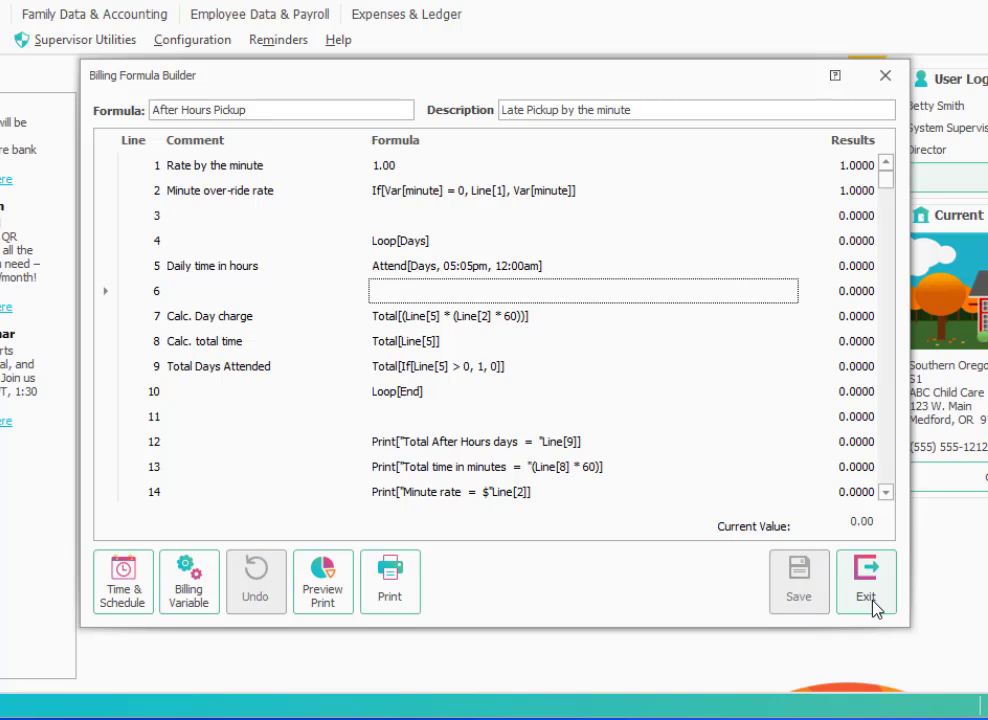
left_click(866, 596)
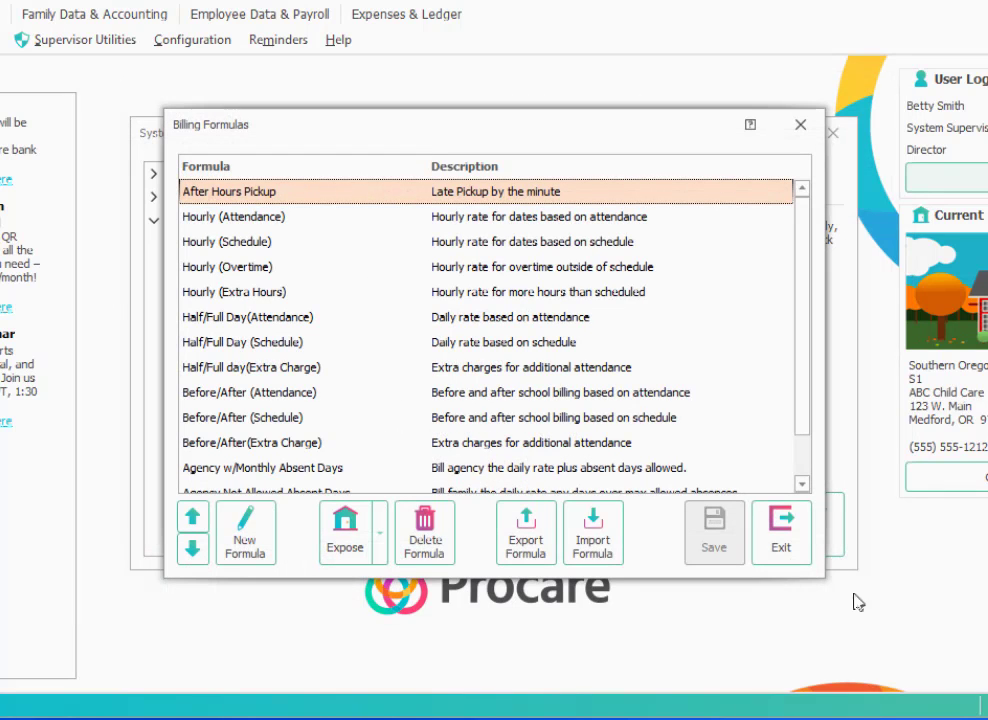
left_click(768, 556)
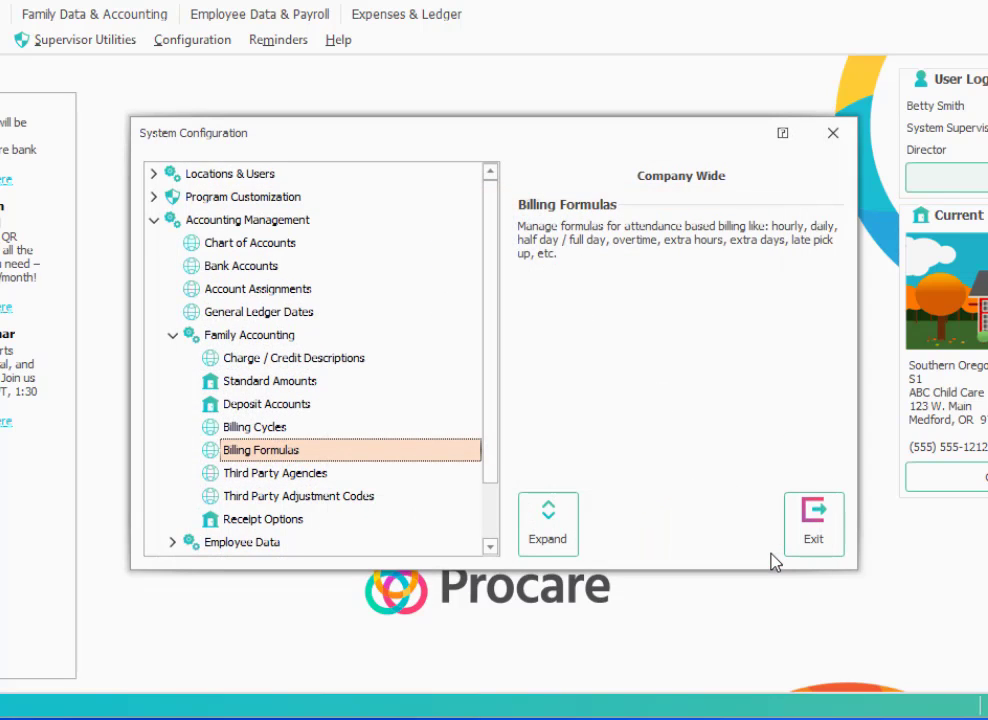
Delete the County and State agencies from Third Party Agencies
left_click(300, 473)
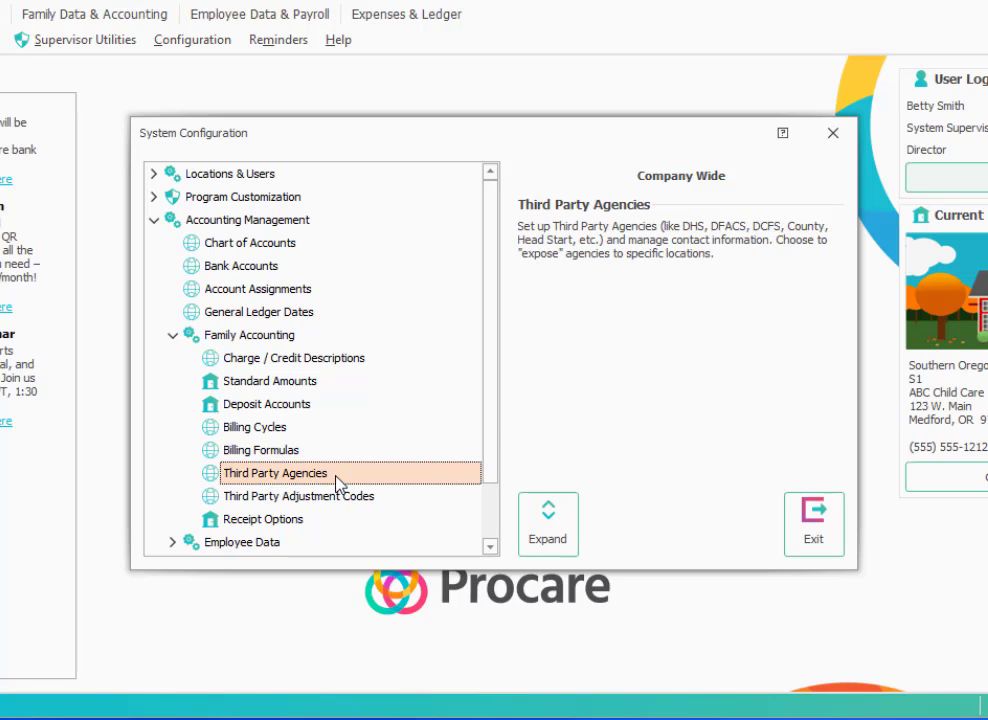
double_click(338, 483)
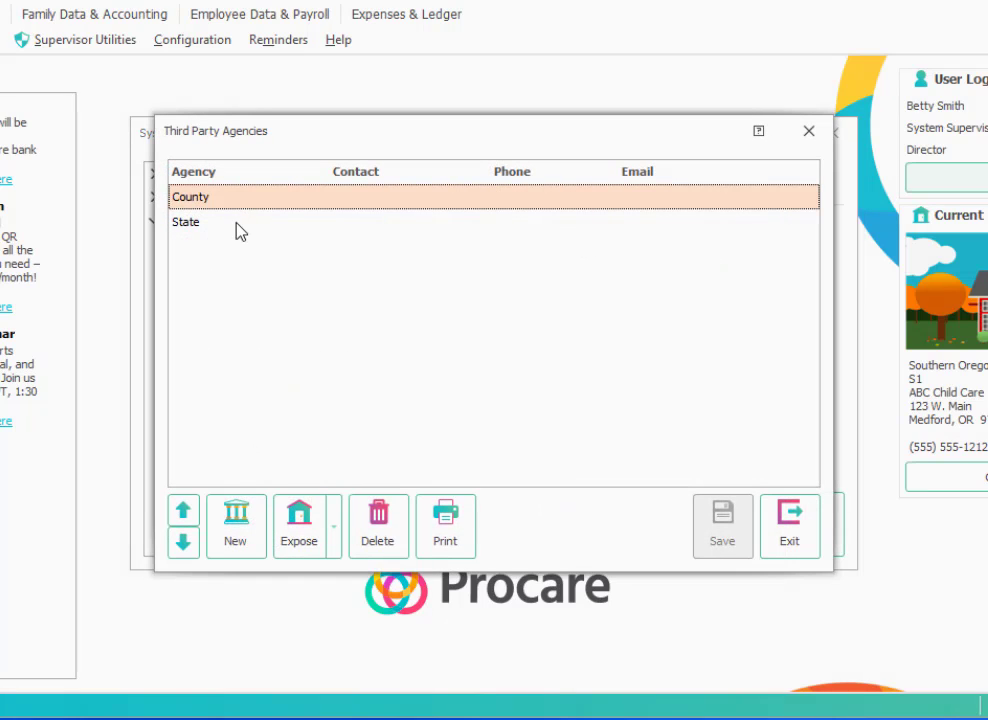
left_click(380, 535)
left_click(447, 382)
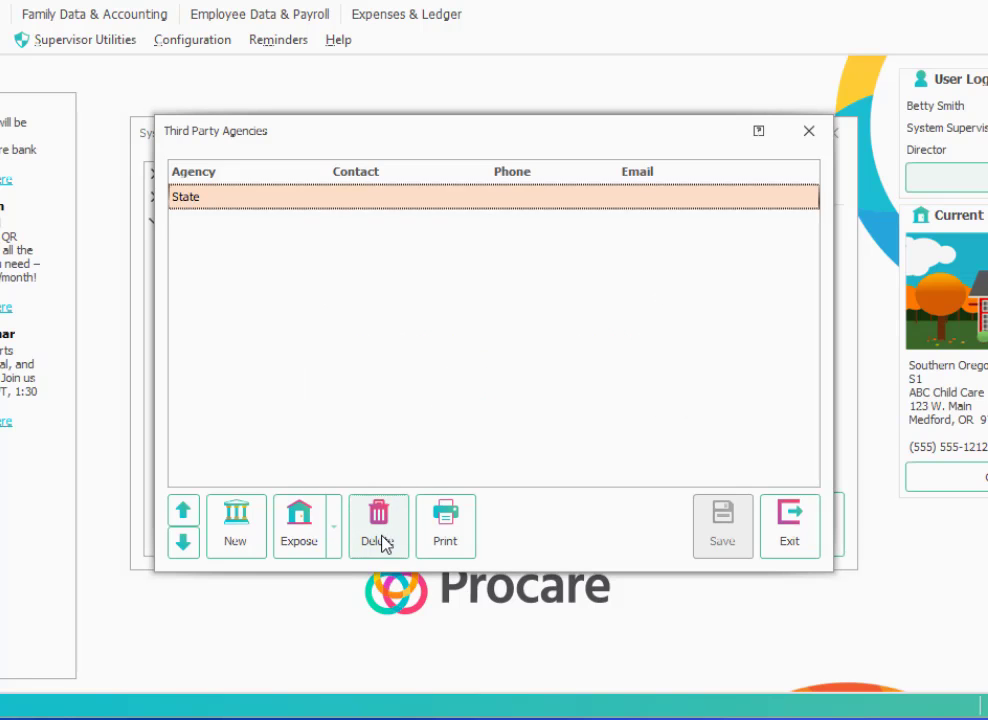
left_click(382, 535)
left_click(441, 385)
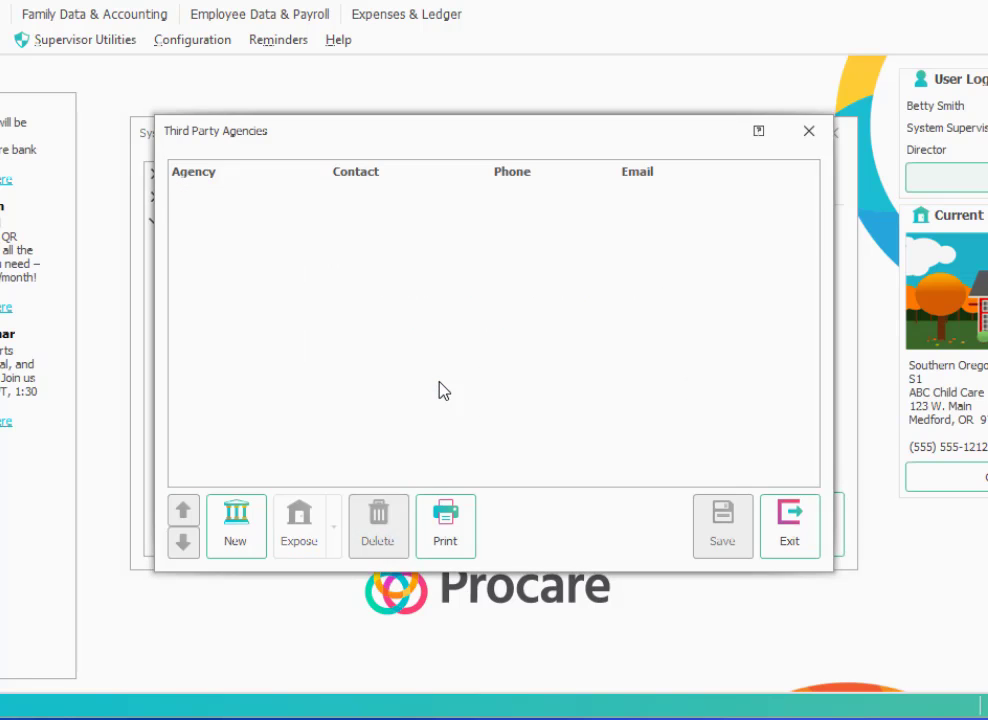
Create and save a new third-party agency named DHS
left_click(246, 512)
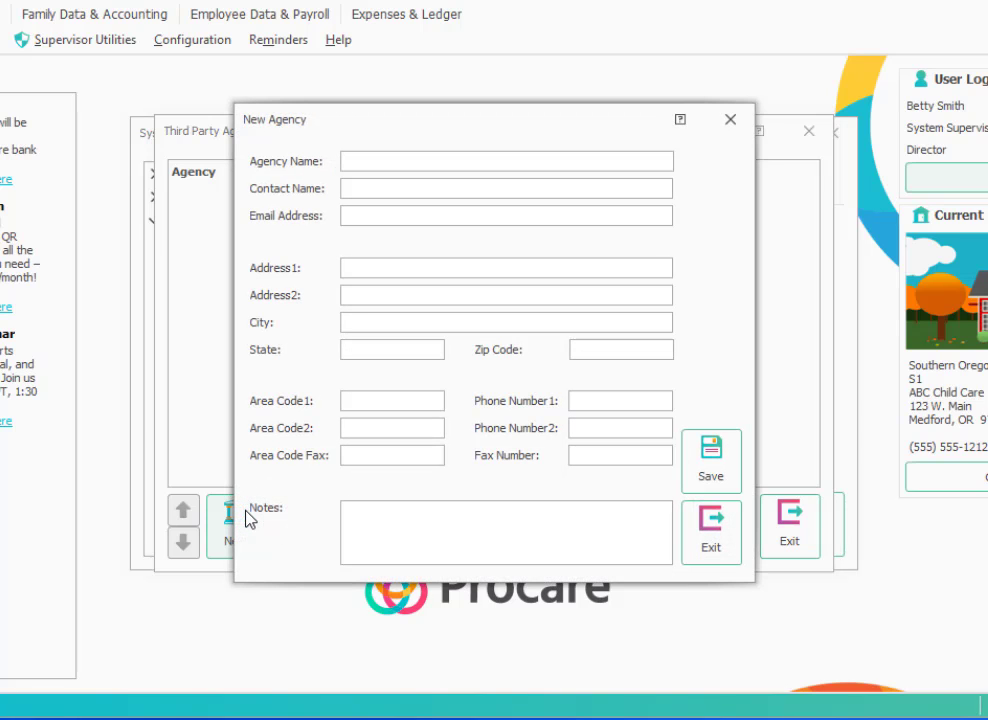
type("DHS")
left_click(708, 460)
Expose DHS to Southern Oregon and both ABC Child Care schools, and save
left_click(710, 530)
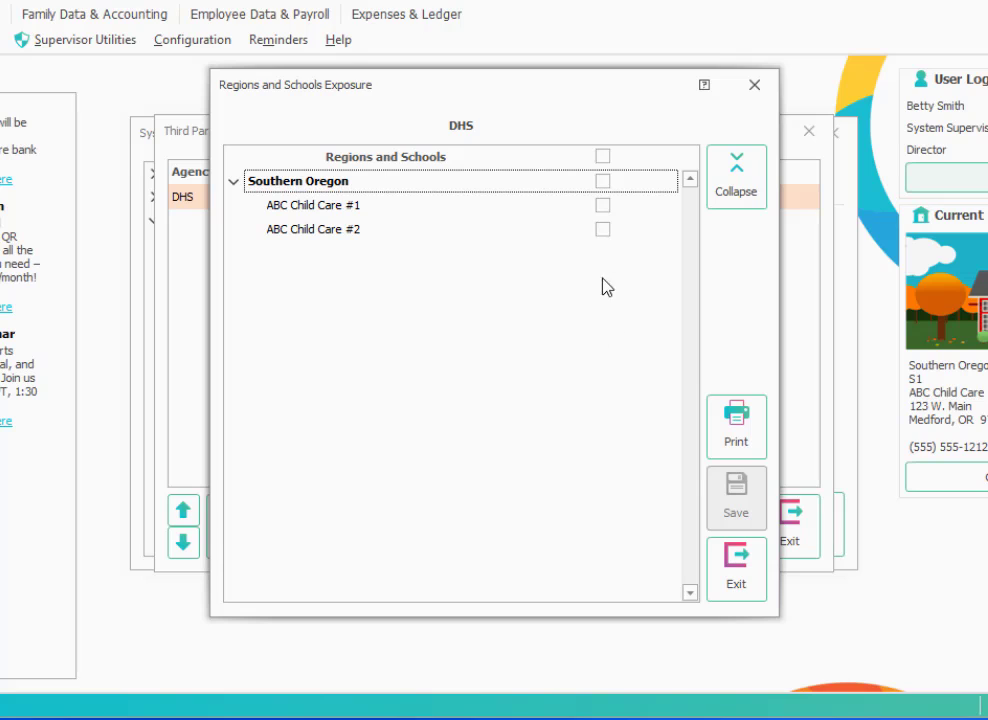
left_click(602, 157)
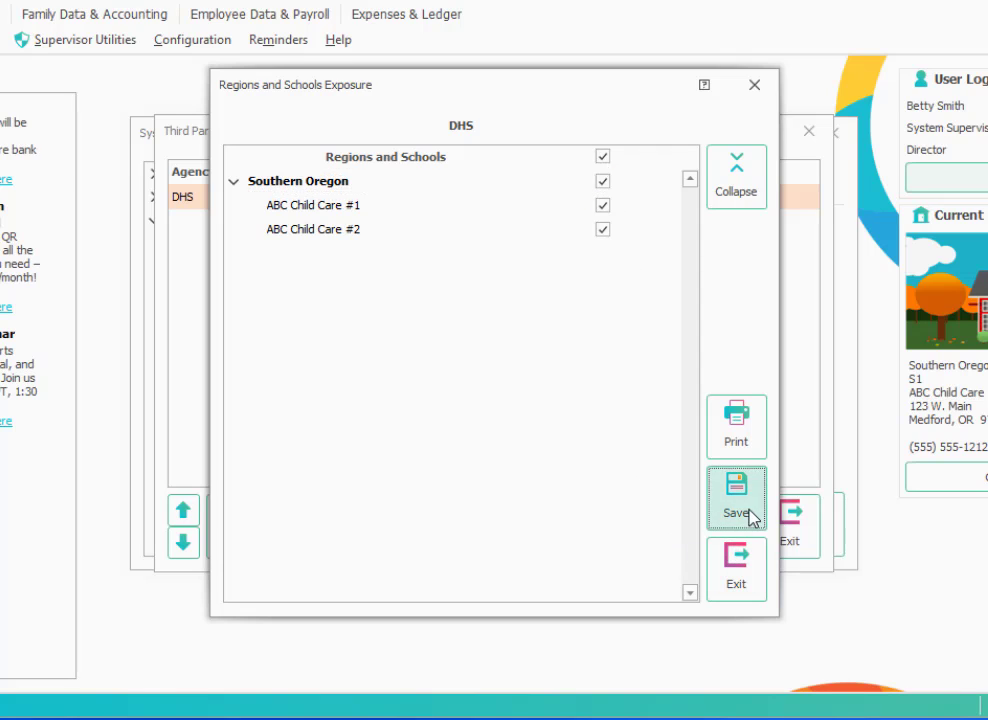
left_click(741, 566)
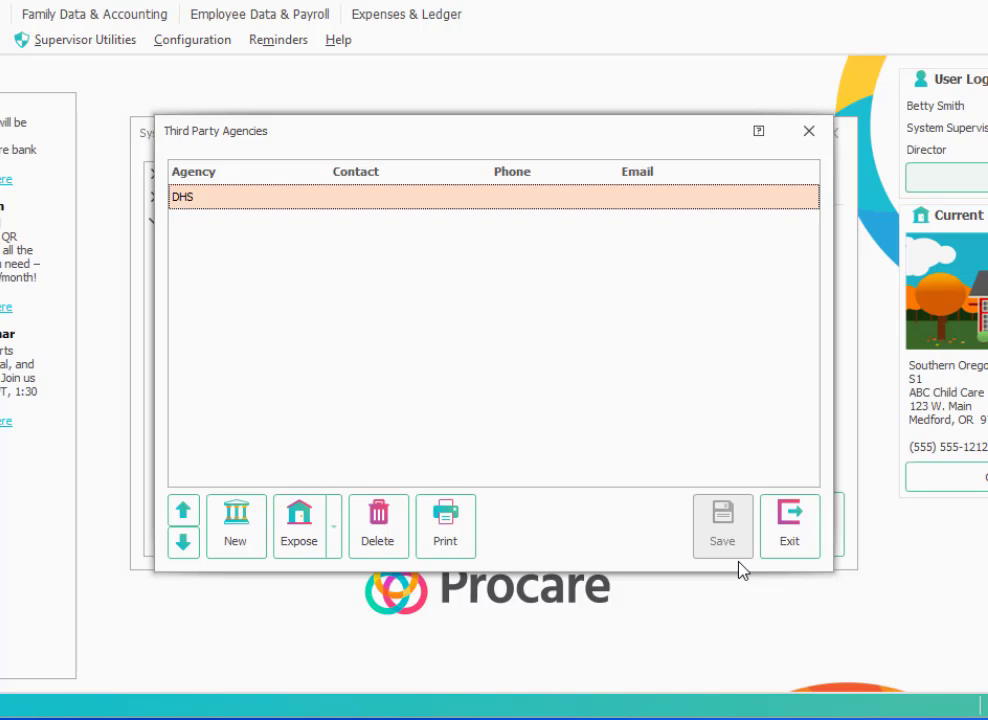
left_click(776, 555)
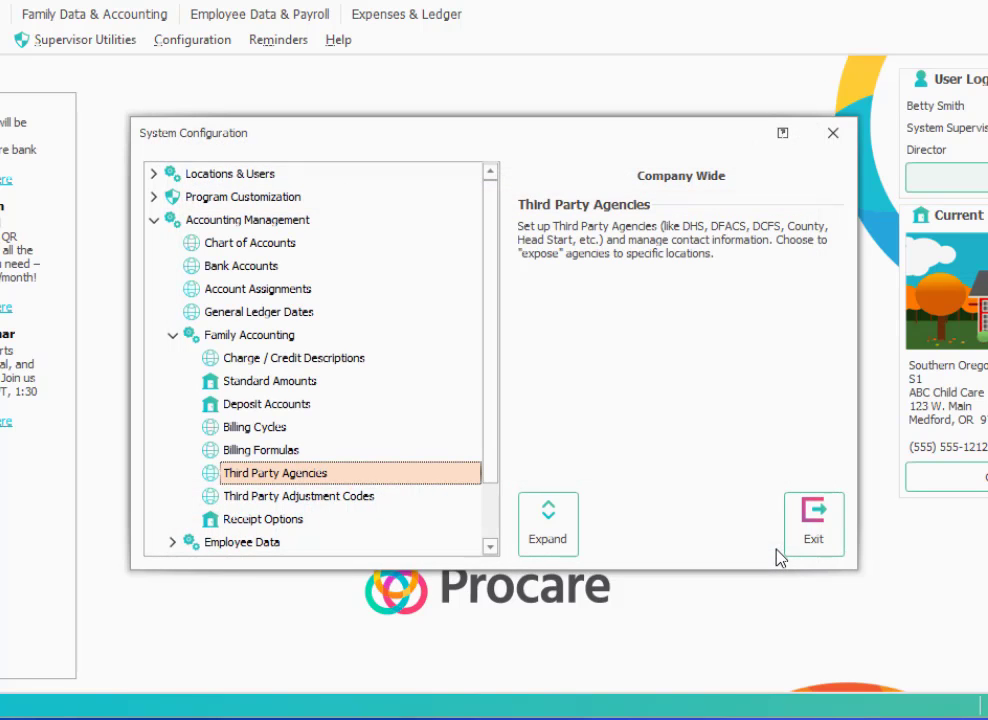
left_click(812, 537)
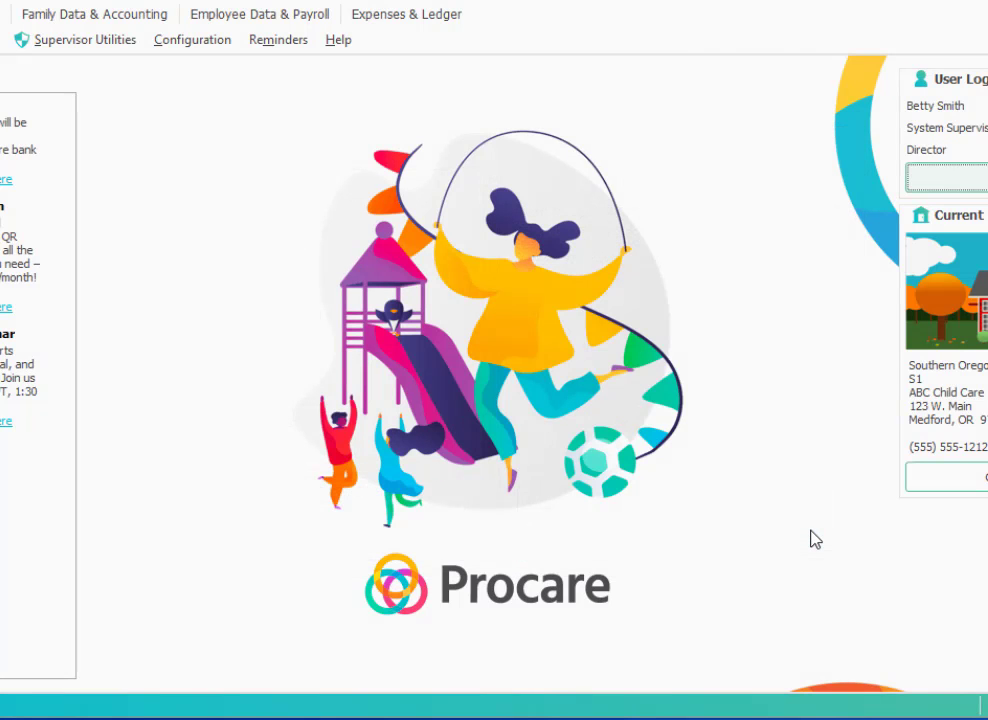